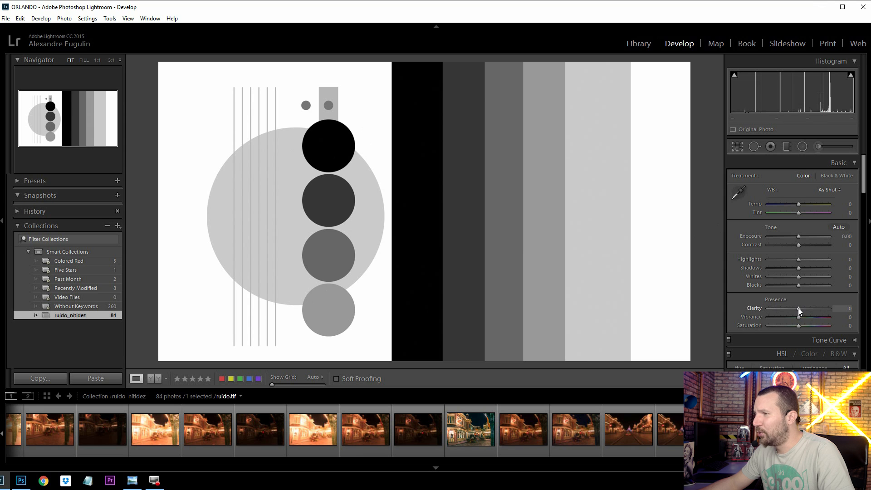
Step: Raise Clarity to +100 on the ruido.tif test chart and inspect the vertical grey bars up close
left_click_drag(799, 310, 844, 312)
left_click(574, 303)
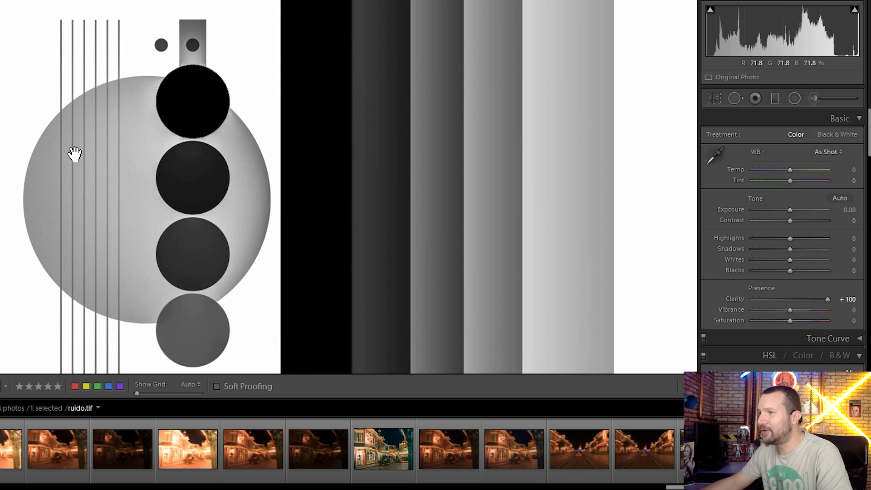
left_click(485, 227)
left_click_drag(308, 160, 416, 212)
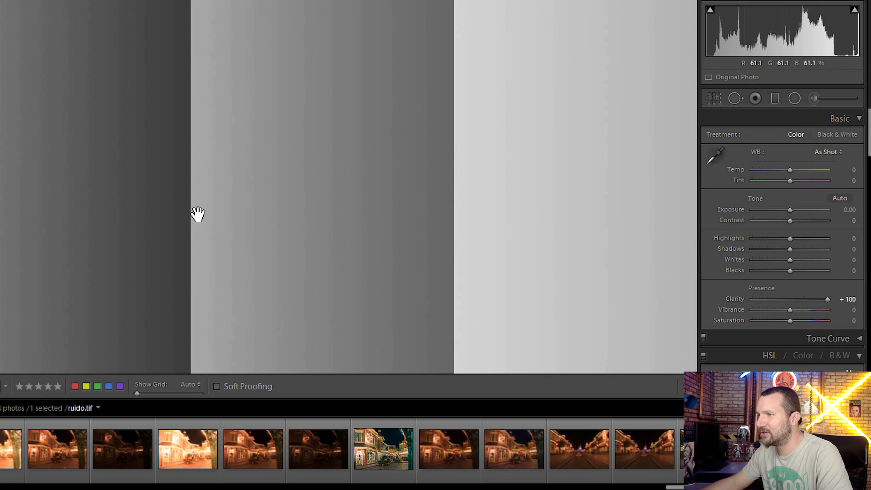
Step: Reset Clarity to 0 and restore it to +100 to compare the shading of the grey bars
left_click(790, 298)
left_click(830, 298)
left_click_drag(829, 299, 791, 300)
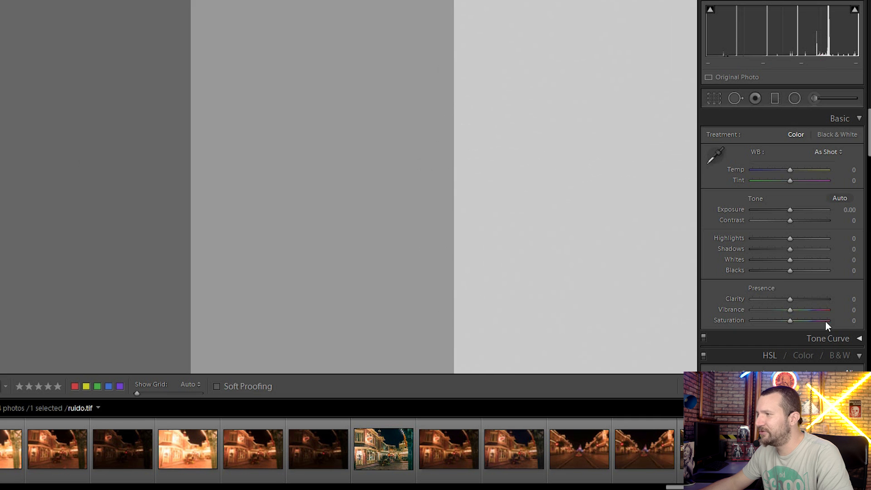
left_click_drag(789, 299, 837, 301)
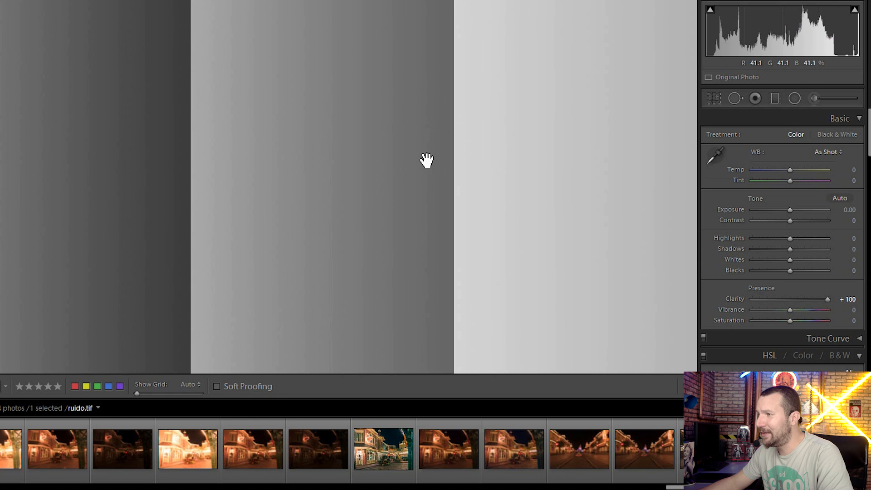
Step: Examine the shading and edge contrast across the lighter, middle and darkest grey bars at Clarity +100
left_click_drag(462, 84, 448, 254)
left_click_drag(427, 118, 417, 254)
left_click_drag(438, 84, 427, 218)
left_click_drag(427, 218, 471, 91)
left_click_drag(426, 247, 477, 171)
left_click_drag(252, 185, 356, 192)
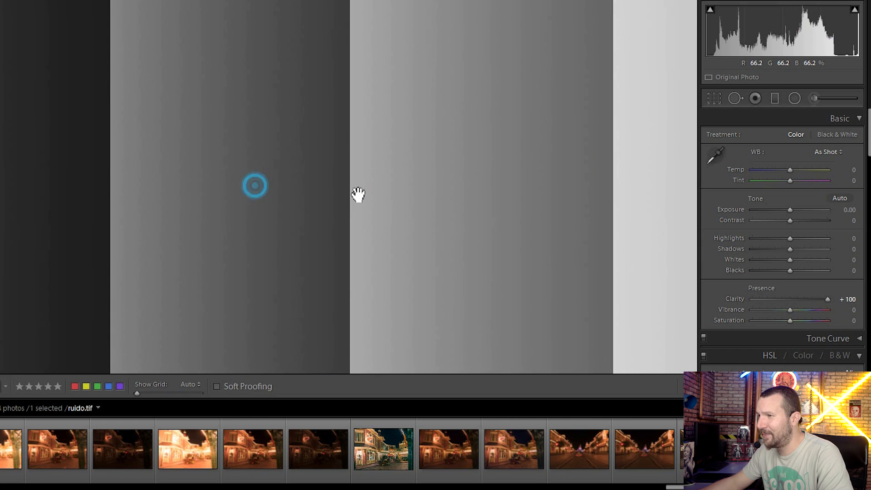
left_click_drag(135, 155, 247, 181)
left_click_drag(175, 171, 447, 252)
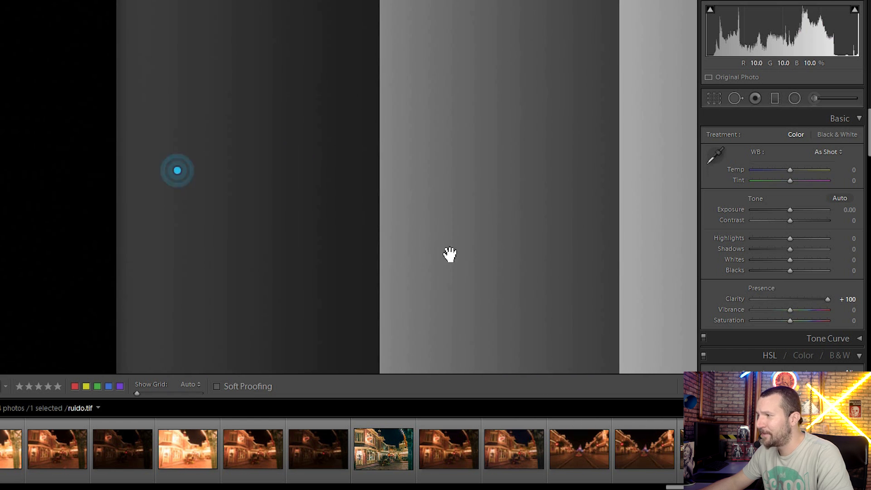
Step: Lower Clarity to +19 and check the boundary between the black and dark grey bars
left_click(796, 299)
left_click_drag(257, 265, 411, 240)
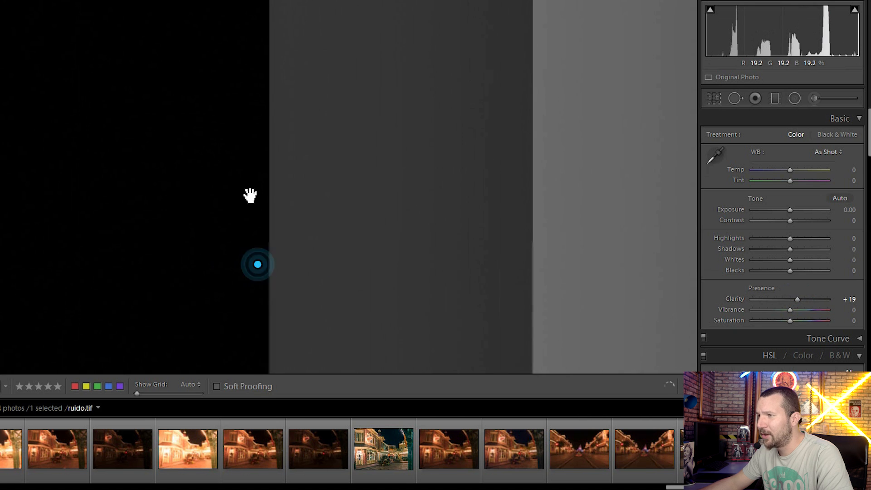
left_click(225, 177)
left_click_drag(223, 148, 256, 194)
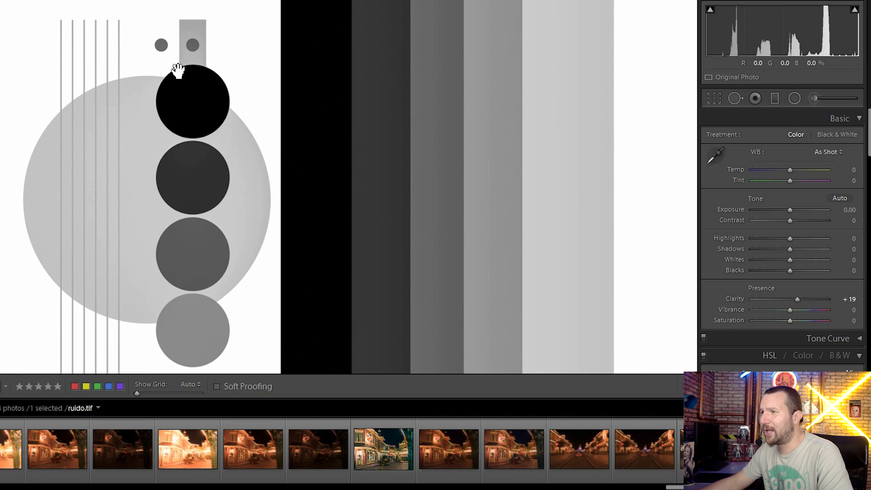
Step: Raise Clarity back to +100 and inspect the edge of the black circle where it meets the grey shapes
left_click_drag(797, 299, 828, 299)
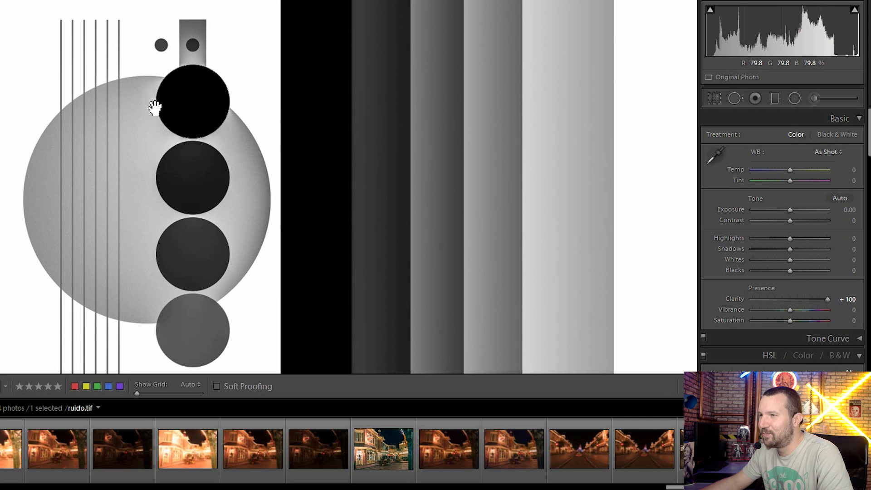
left_click(192, 67)
left_click_drag(183, 66, 208, 98)
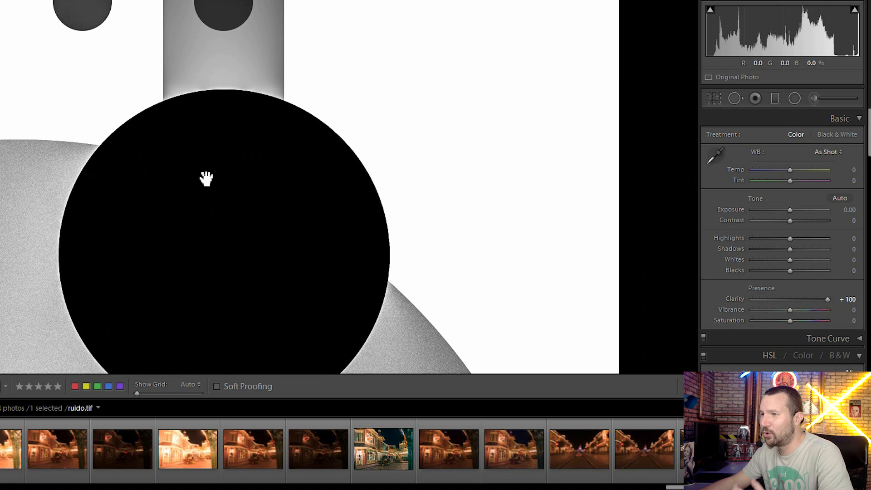
left_click_drag(151, 249, 322, 197)
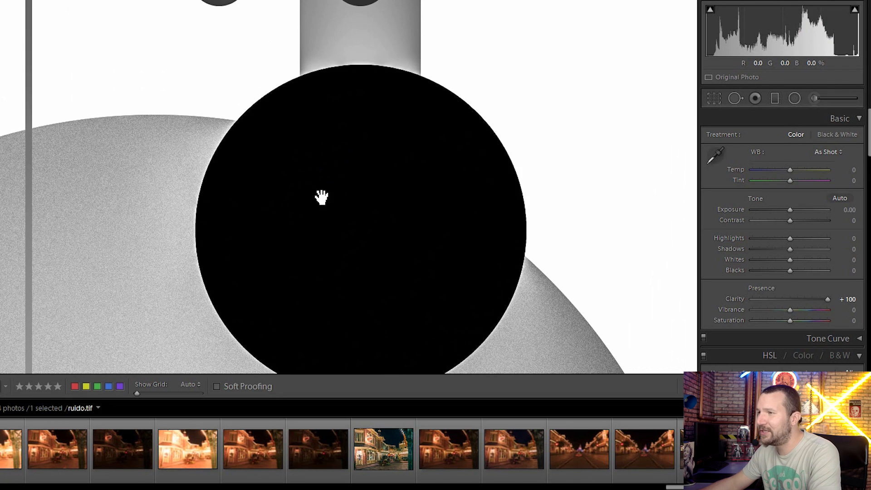
left_click(322, 196)
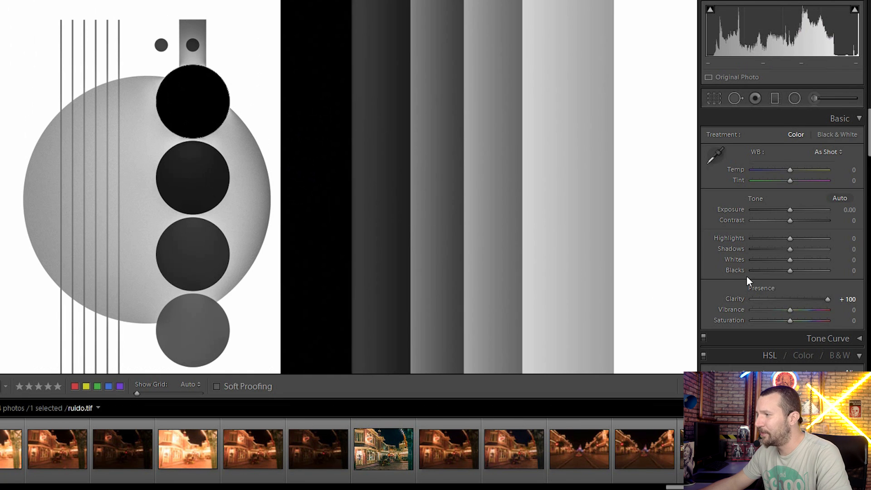
Step: Lower Clarity to -100 on the test chart
left_click_drag(802, 298, 736, 298)
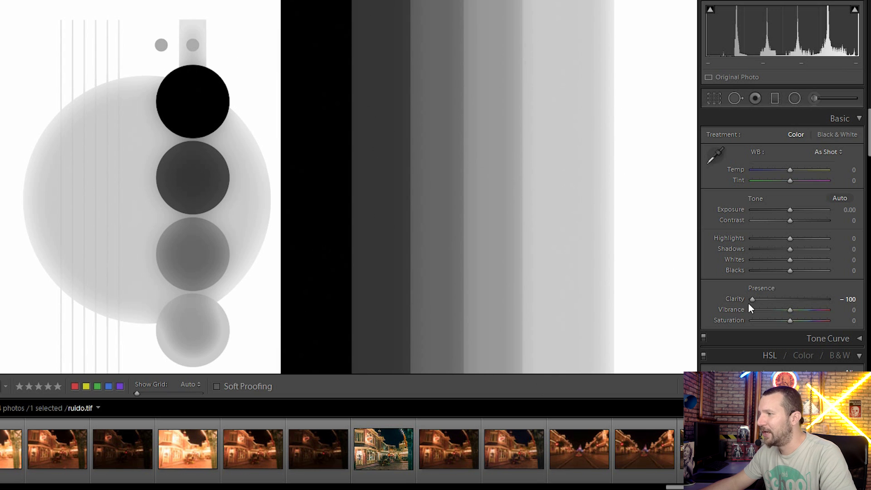
left_click_drag(758, 298, 728, 298)
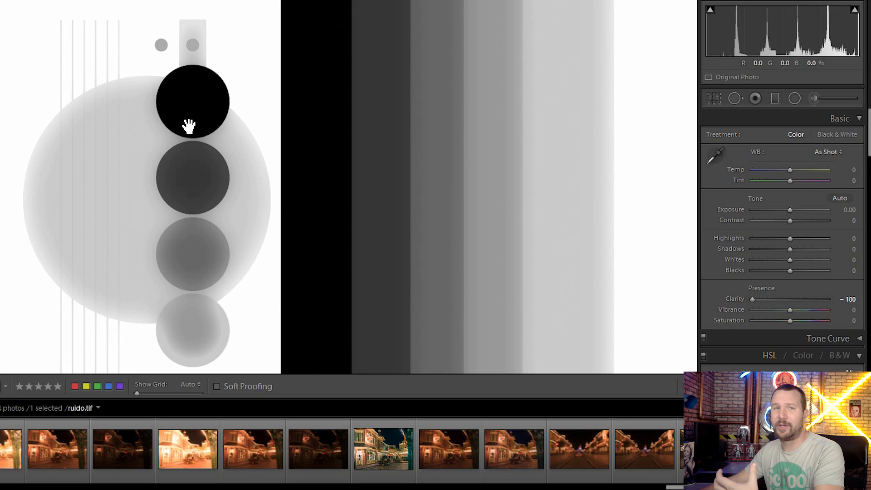
Step: Open the _SAM2983-HDR.dng street photo and compare Clarity at +100 and -100, leaving it at +100
left_click(372, 448)
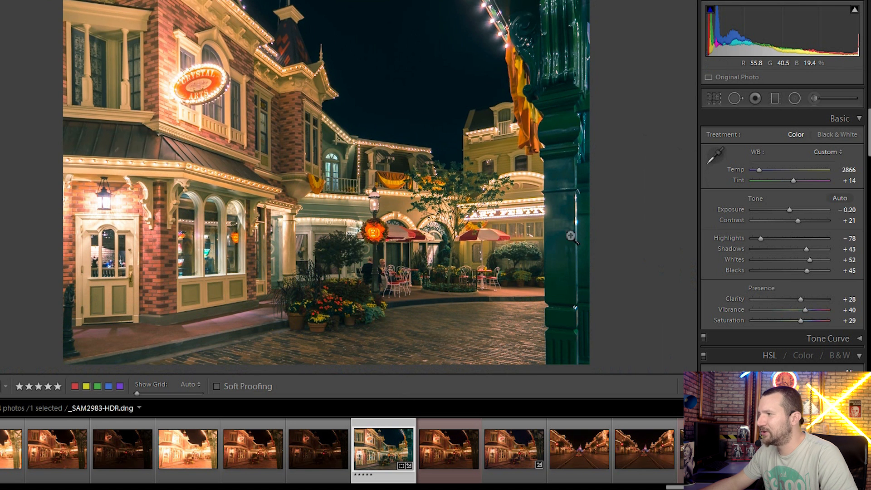
left_click_drag(801, 298, 836, 297)
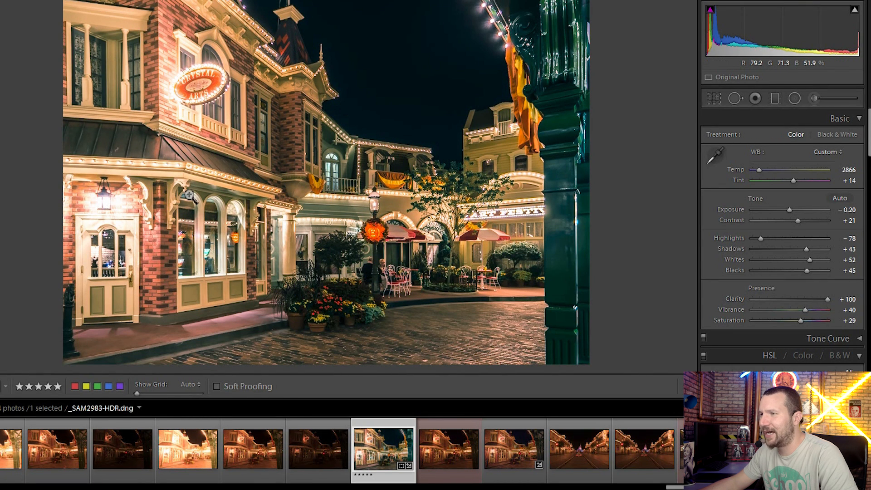
left_click_drag(826, 297, 713, 300)
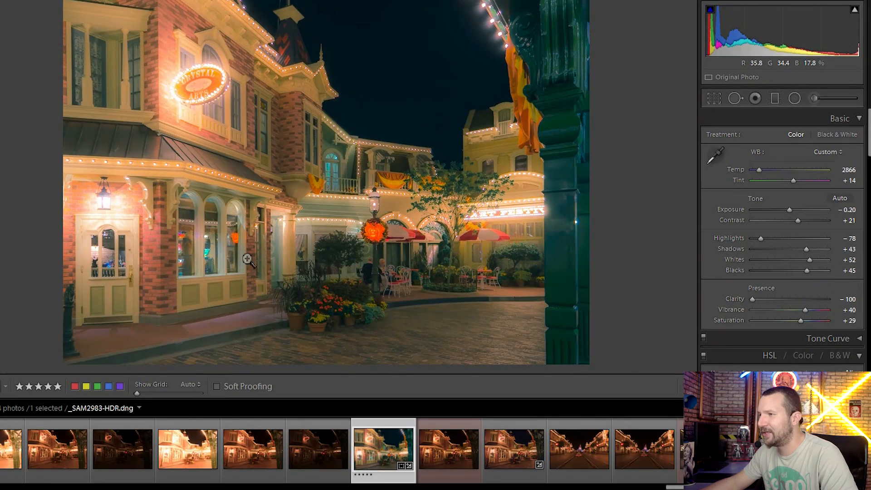
left_click_drag(790, 300, 844, 297)
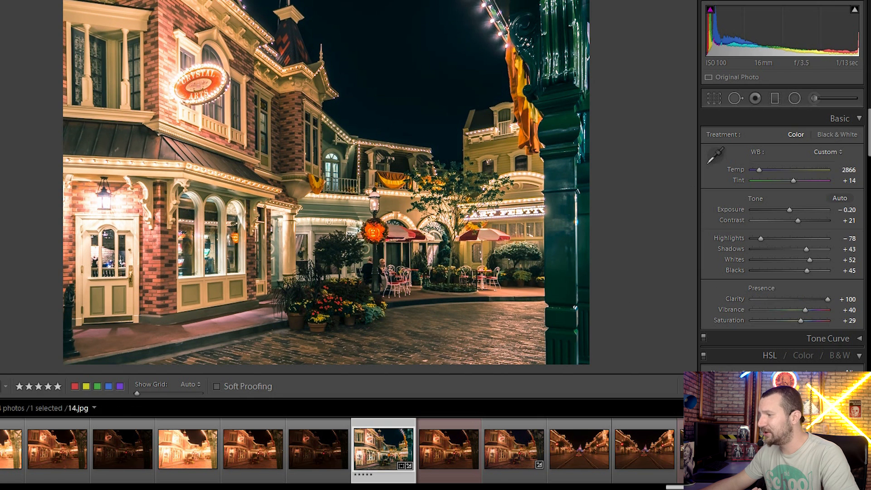
Step: Return to the ruido.tif test chart and reset its Clarity to 0
left_click(775, 449)
left_click(794, 297)
left_click_drag(867, 144, 865, 264)
scroll(867, 243, "up", 5)
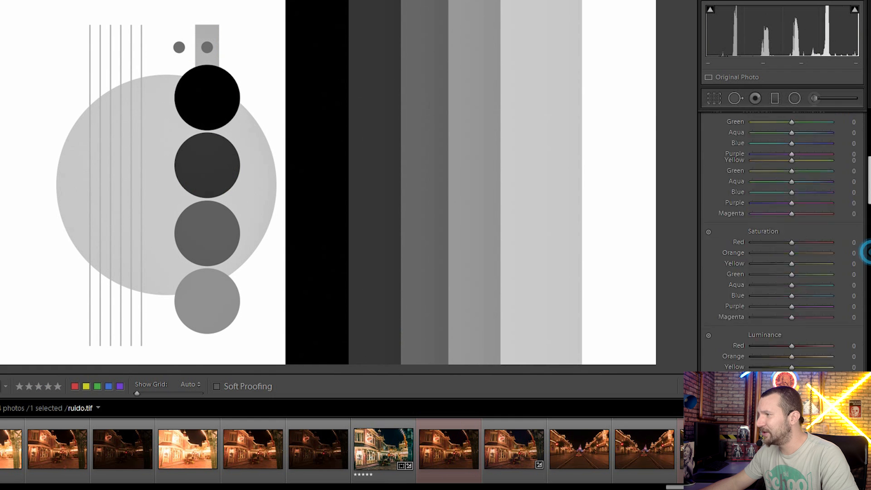
left_click(843, 302)
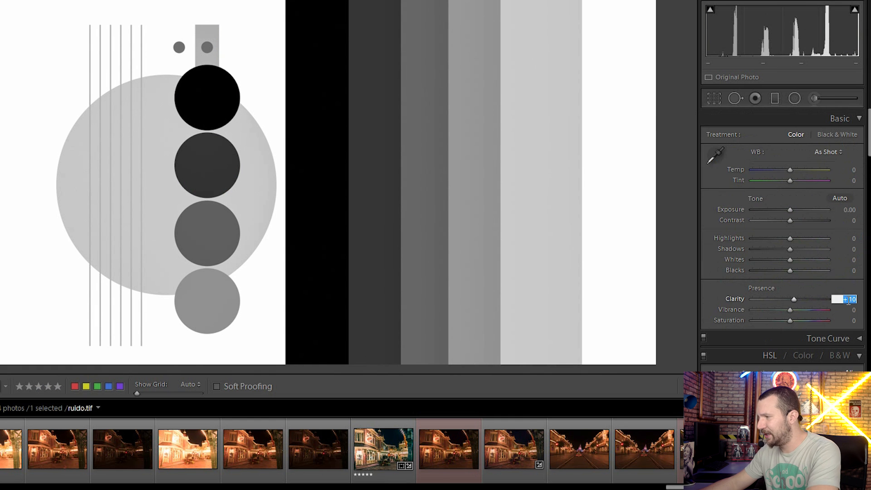
type("0")
left_click(826, 287)
Step: Reposition the Detail preview around the small grey circle, with the Sharpening and Noise Reduction settings in view
scroll(864, 172, "down", 5)
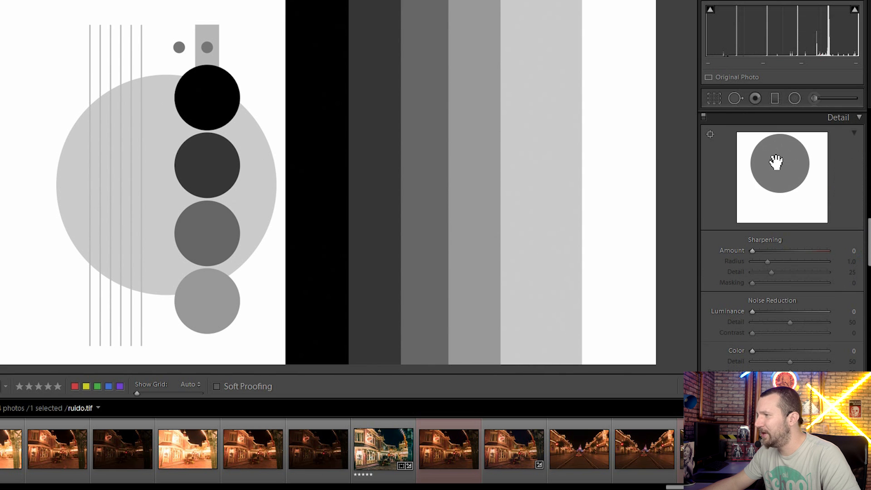
left_click_drag(785, 173, 782, 181)
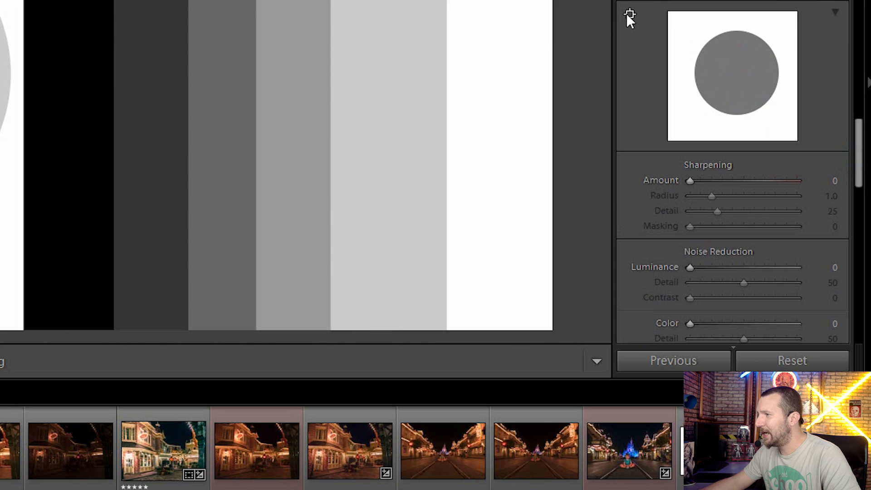
left_click(710, 135)
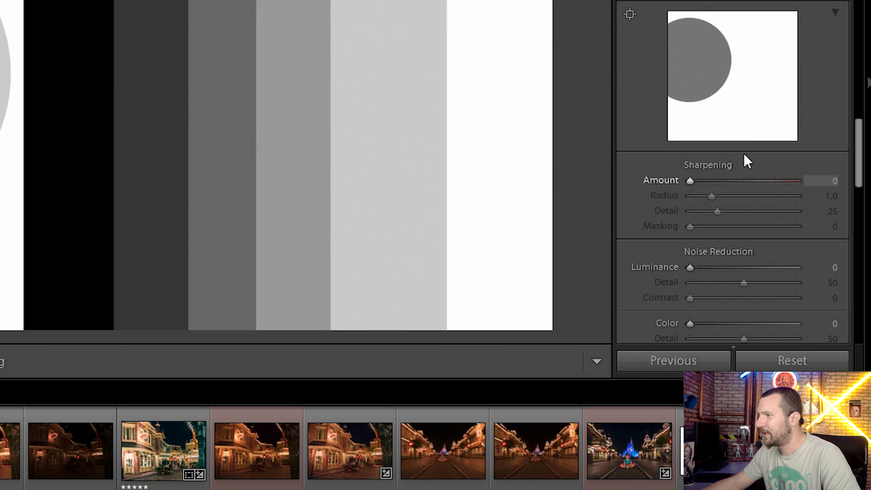
left_click_drag(860, 157, 861, 165)
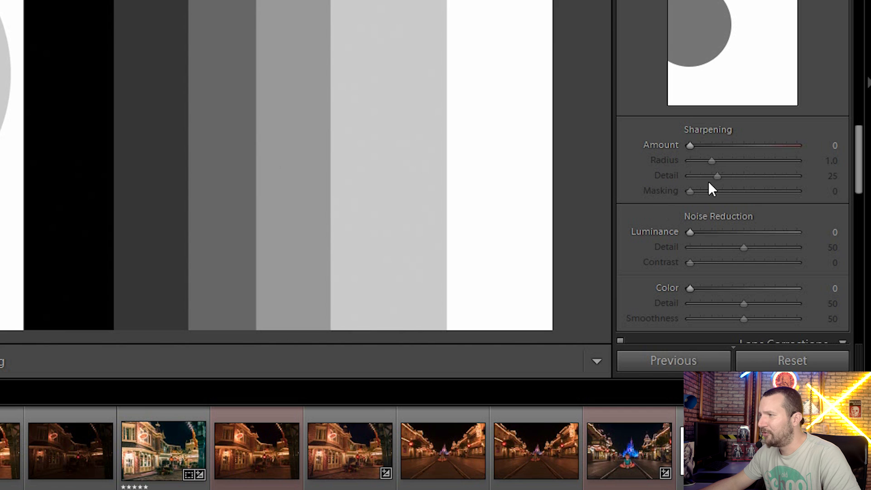
Step: Set the sharpening Amount to 150 and inspect the outline of the small grey circle inside the light grey rectangle
left_click_drag(690, 145, 830, 148)
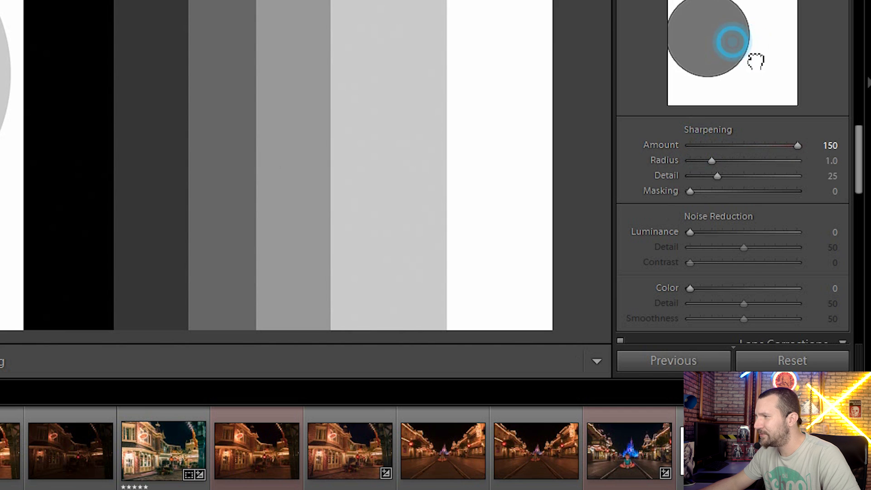
left_click_drag(731, 39, 751, 52)
left_click(213, 64)
key("ctrl+equal")
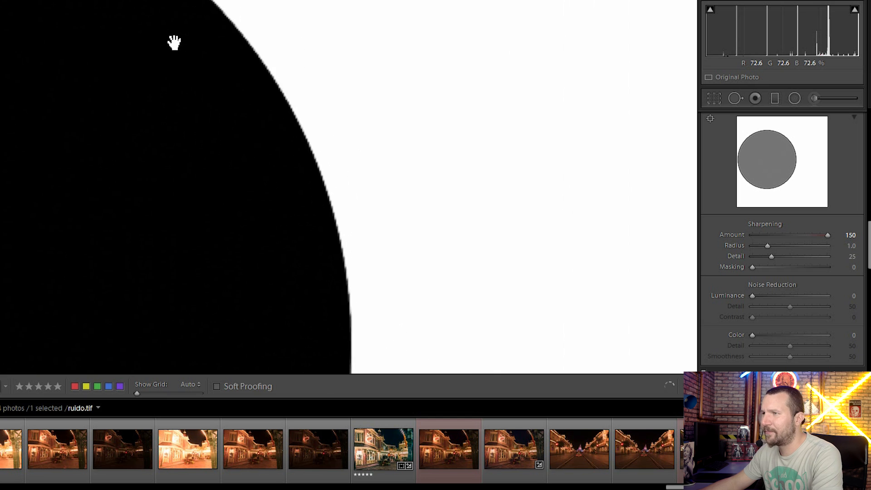
left_click_drag(180, 64, 374, 258)
left_click(266, 207)
left_click_drag(195, 132, 226, 200)
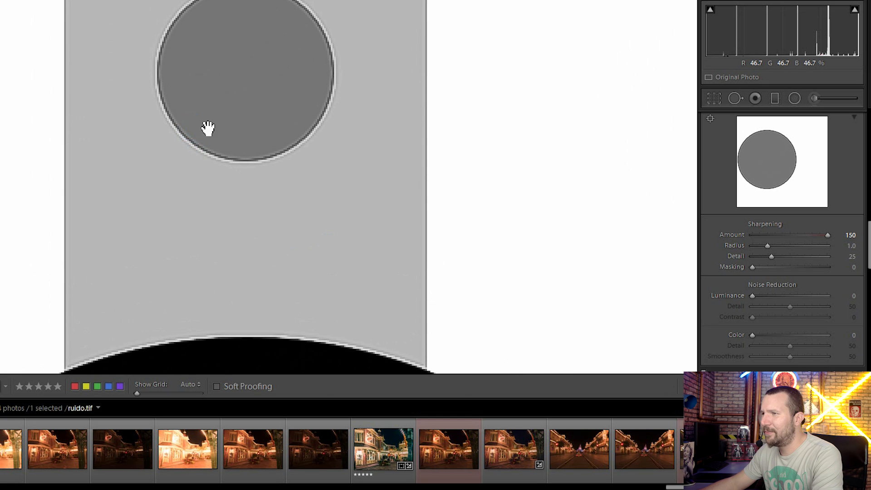
left_click_drag(237, 86, 238, 151)
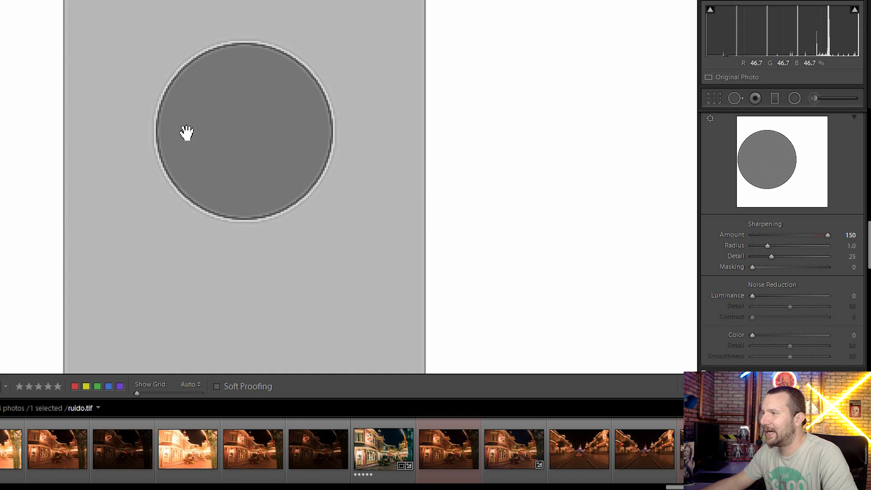
Step: Drop the sharpening Amount to 0 and restore it to 150 to compare the small circle's edge
left_click_drag(824, 234, 715, 238)
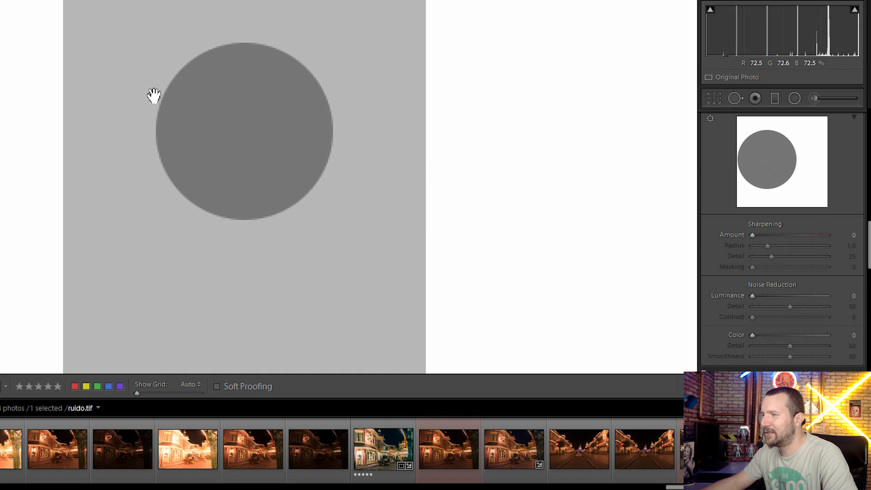
left_click_drag(249, 103, 253, 107)
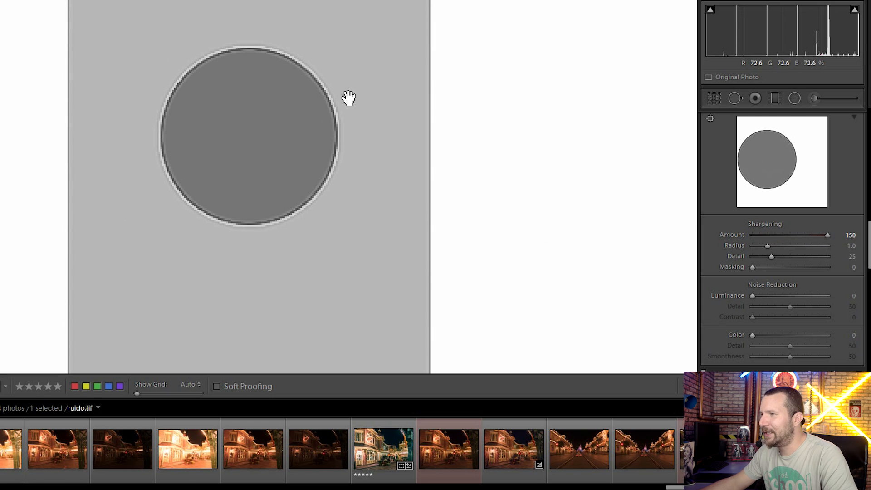
left_click_drag(321, 78, 326, 97)
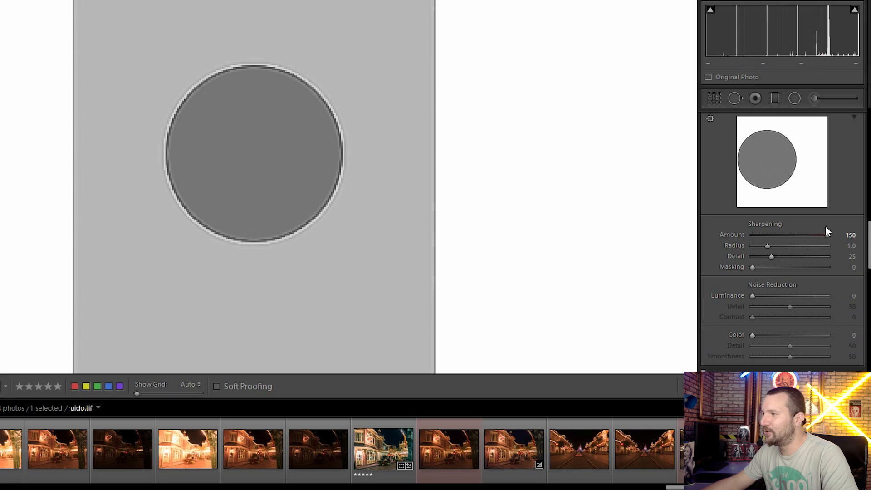
Step: Recheck the sharpening at Amount 150 and examine the circle's outline and the upper edge of the light grey rectangle
left_click_drag(824, 235, 811, 236)
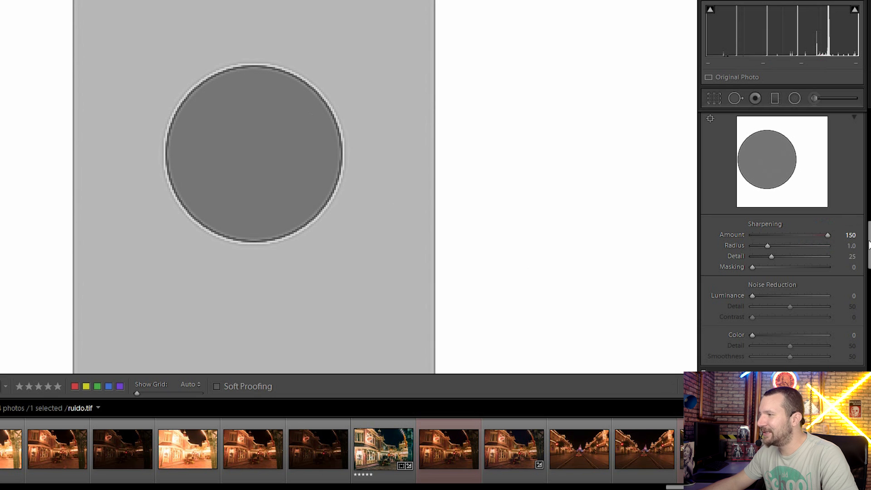
scroll(861, 241, "up", 1)
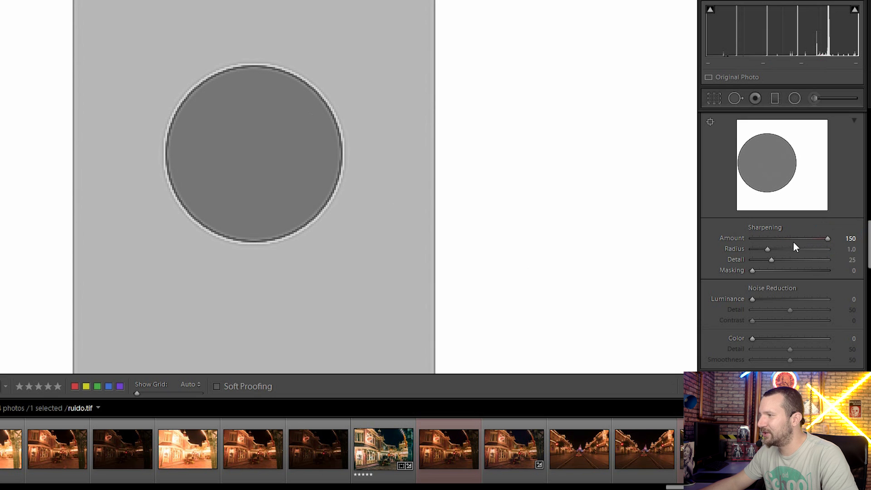
mouse_move(824, 239)
left_mouse_down()
mouse_move(786, 236)
mouse_move(829, 237)
left_mouse_up()
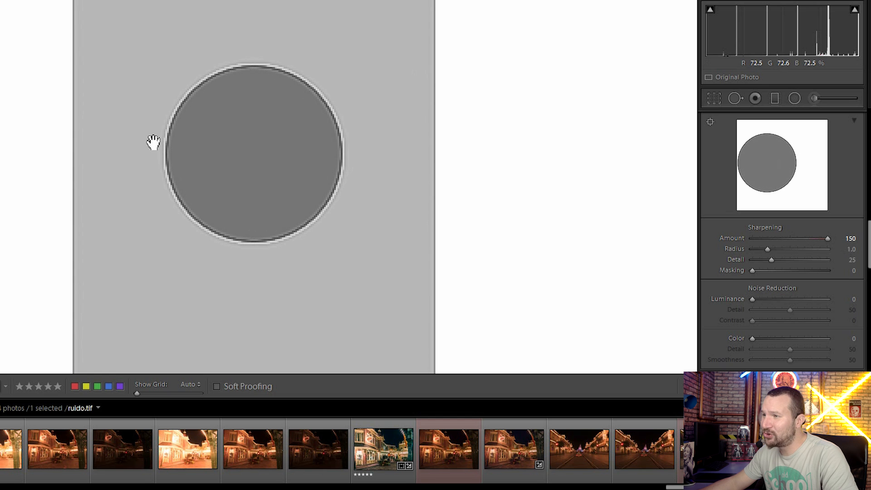
left_click_drag(348, 130, 325, 254)
left_click_drag(361, 52, 340, 204)
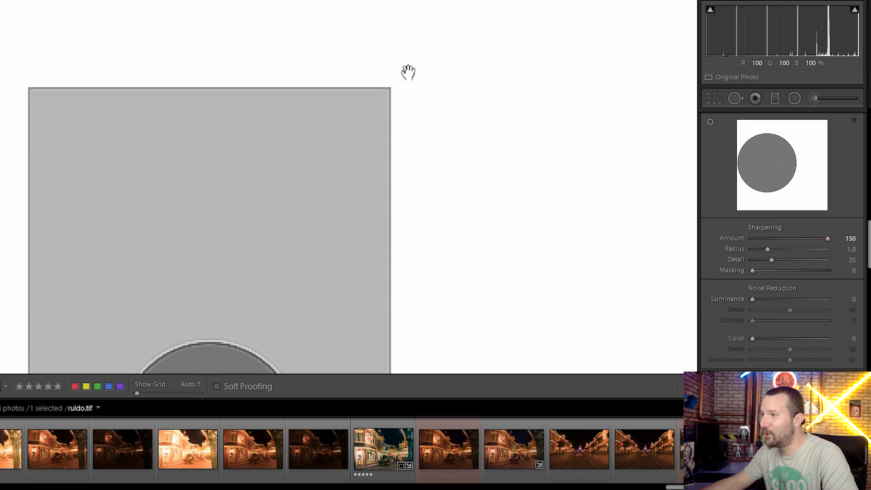
Step: Follow the light grey rectangle down to the black circle and examine the sharpened edge where they meet
left_click_drag(74, 241, 131, 80)
left_click_drag(150, 231, 168, 61)
left_click_drag(176, 236, 239, 72)
left_click_drag(180, 259, 276, 163)
left_click_drag(148, 212, 315, 175)
left_click_drag(324, 132, 170, 202)
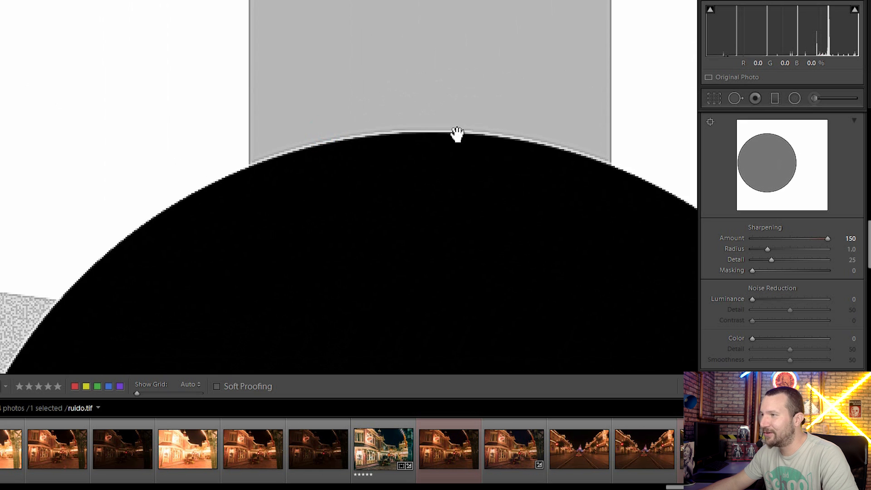
Step: Examine the black circle's rim against its surroundings, and recheck the small grey circle and the rectangle's outline
left_click_drag(456, 134, 322, 181)
left_click_drag(290, 136, 477, 133)
left_click_drag(135, 202, 485, 181)
left_click_drag(220, 201, 457, 183)
left_click_drag(189, 229, 345, 200)
left_click_drag(472, 183, 424, 124)
left_click_drag(183, 253, 410, 226)
left_click_drag(463, 125, 254, 243)
left_click_drag(369, 186, 237, 256)
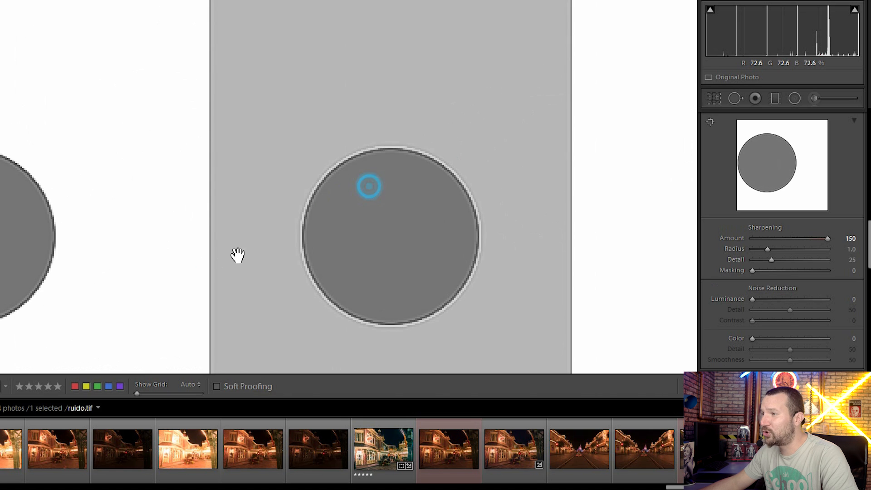
left_click_drag(357, 98, 290, 241)
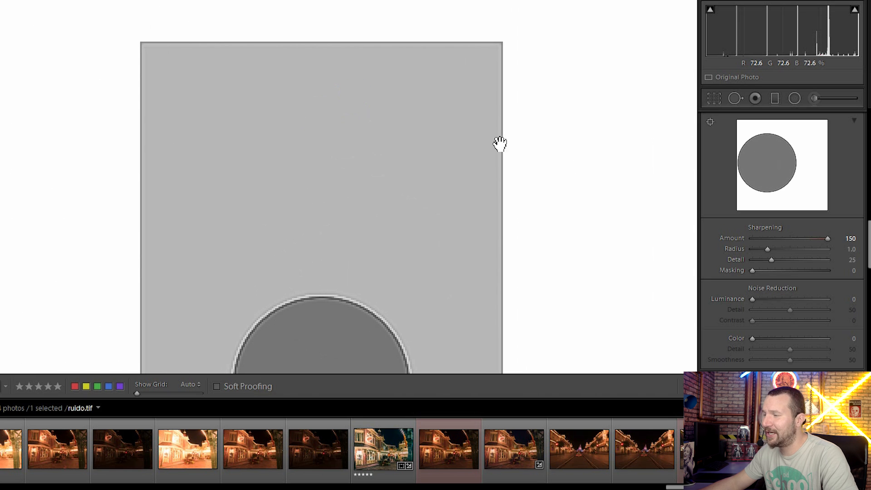
Step: Inspect the sharpened borders between the vertical dark, medium and light grey bands
left_click_drag(352, 245, 238, 7)
left_click_drag(507, 278, 122, 172)
left_click_drag(489, 284, 200, 61)
left_click_drag(361, 132, 77, 104)
left_click_drag(570, 220, 174, 195)
left_click_drag(512, 214, 211, 212)
key("ctrl+minus")
key("ctrl+minus")
left_click_drag(484, 219, 346, 214)
key("ctrl+plus")
left_click_drag(527, 159, 133, 200)
left_click_drag(286, 196, 111, 211)
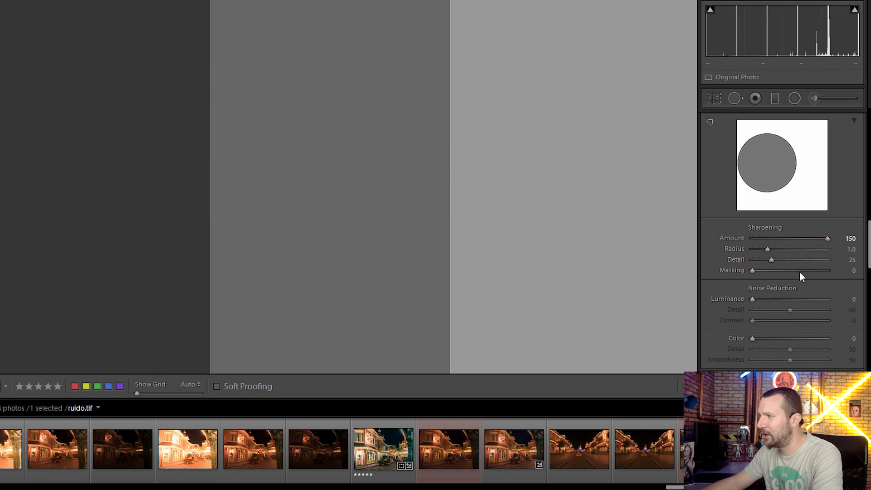
Step: Test Clarity on the grey bands, leave it at +1, and return to the rectangle and small circles
scroll(791, 262, "up", 10)
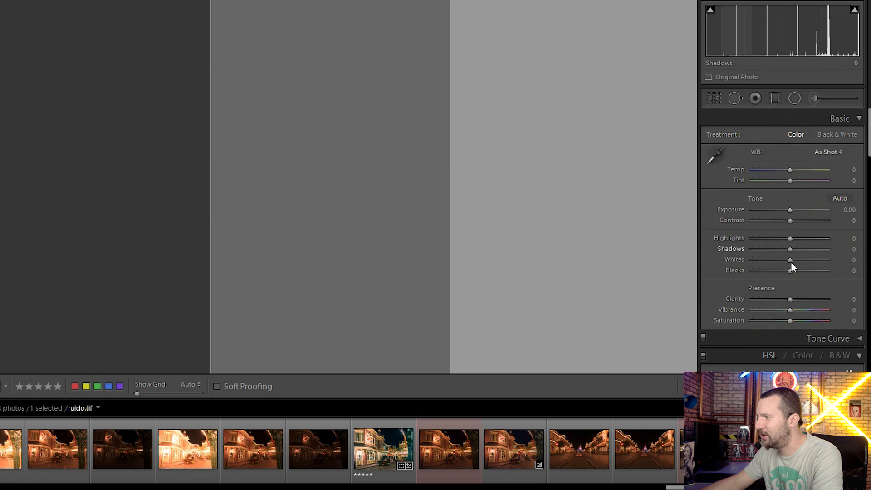
mouse_move(795, 298)
left_mouse_down()
mouse_move(863, 305)
mouse_move(790, 300)
left_mouse_up()
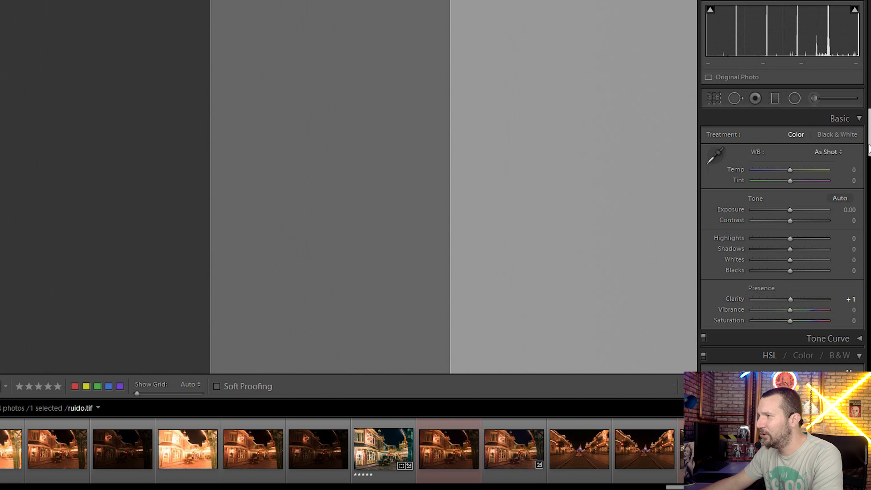
left_click_drag(481, 129, 441, 204)
left_click_drag(502, 182, 297, 220)
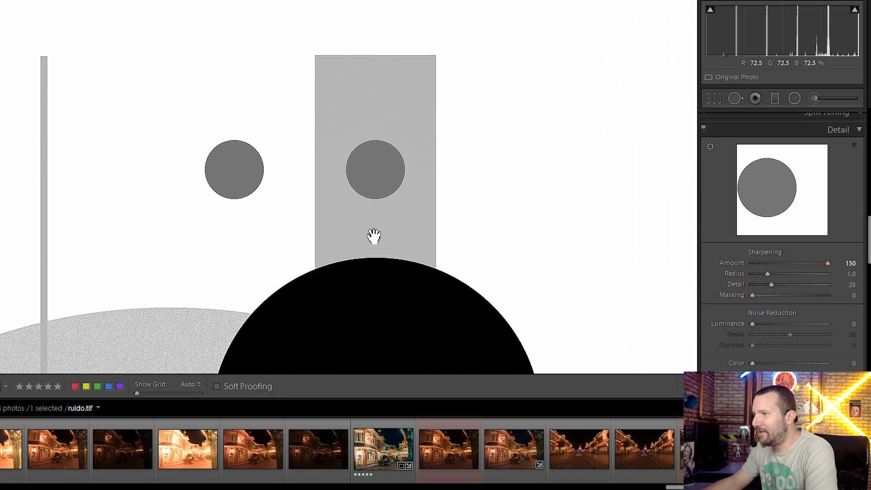
Step: Zoom in on the small circle inside the rectangle and reduce the sharpening Amount to 87
left_click(356, 196)
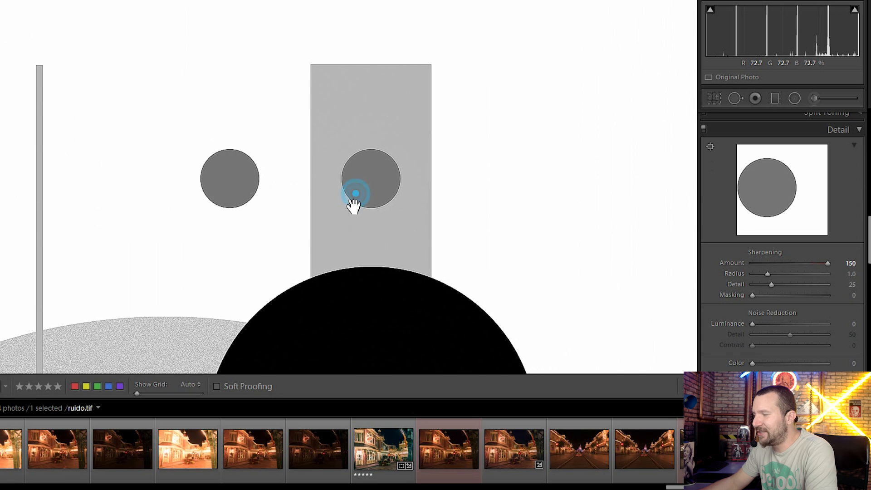
left_click(374, 185)
left_click_drag(404, 194, 325, 196)
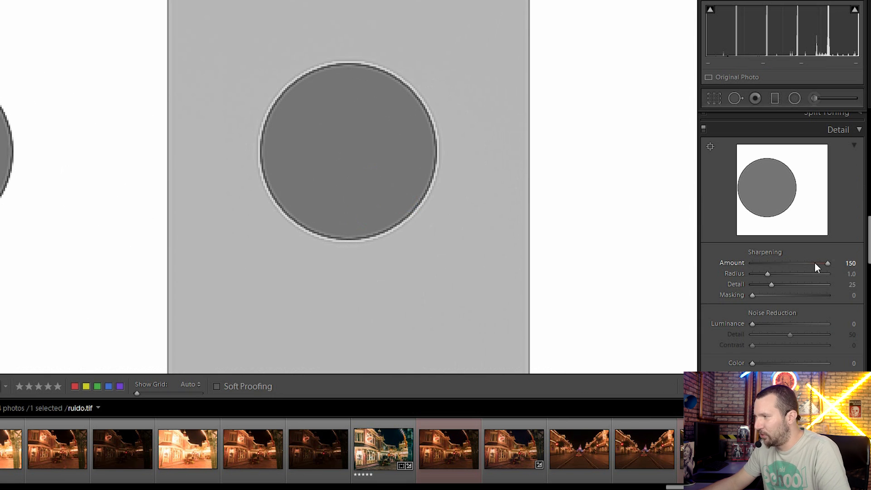
left_click_drag(820, 263, 798, 268)
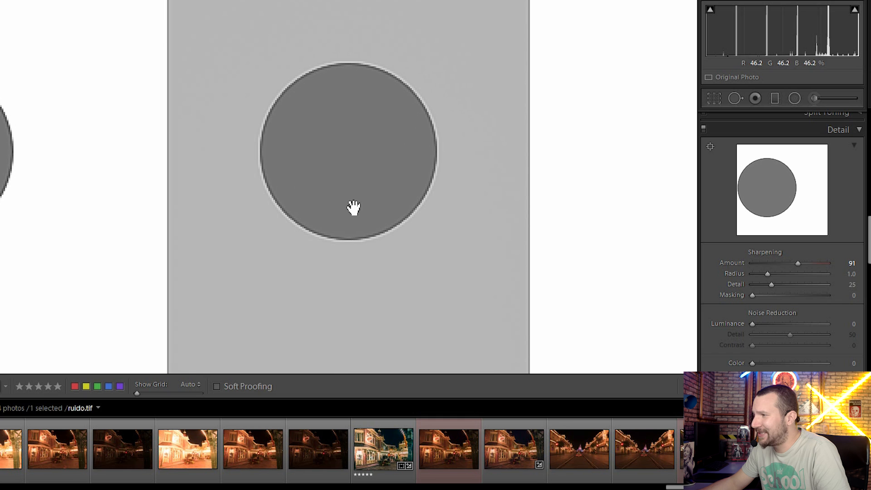
left_click_drag(802, 263, 799, 263)
left_click_drag(492, 199, 451, 249)
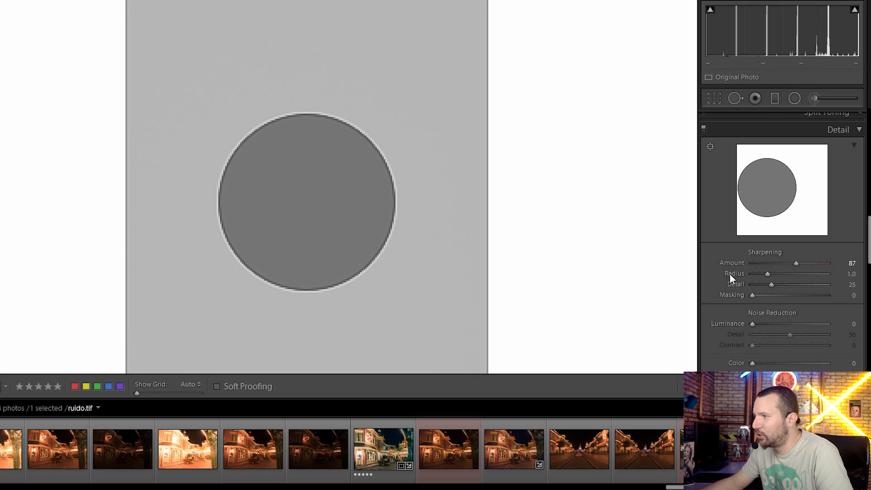
Step: Set the sharpening Radius to 0.5, raise it to 3.0, and examine the edges of the small and black circles
left_click_drag(767, 273, 761, 274)
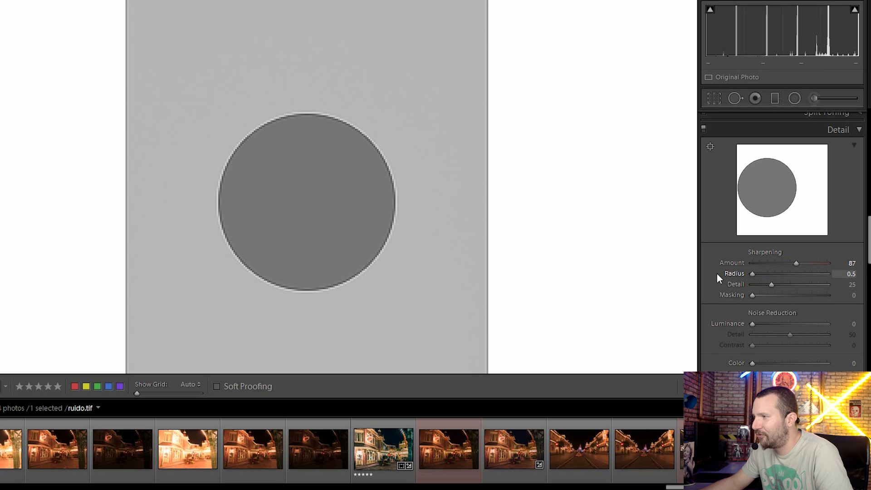
left_click_drag(751, 274, 822, 267)
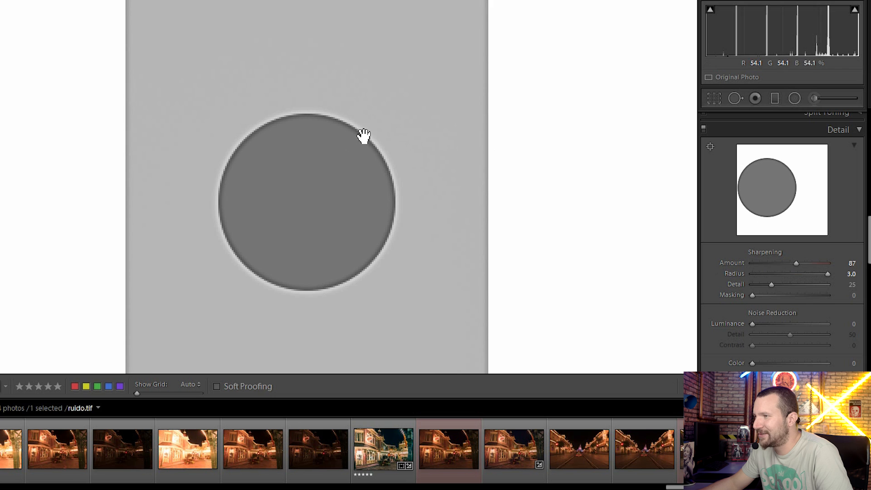
left_click_drag(391, 142, 385, 177)
left_click_drag(353, 221, 379, 163)
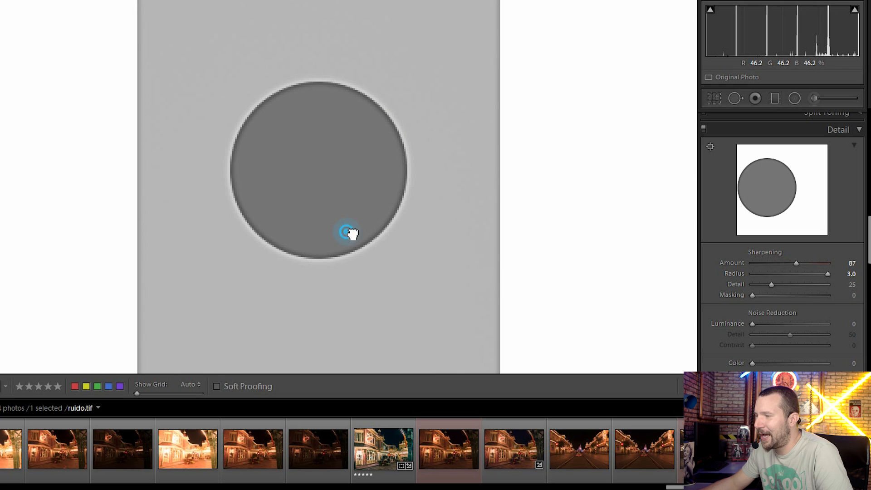
left_click_drag(348, 237, 428, 170)
left_click_drag(320, 311, 396, 165)
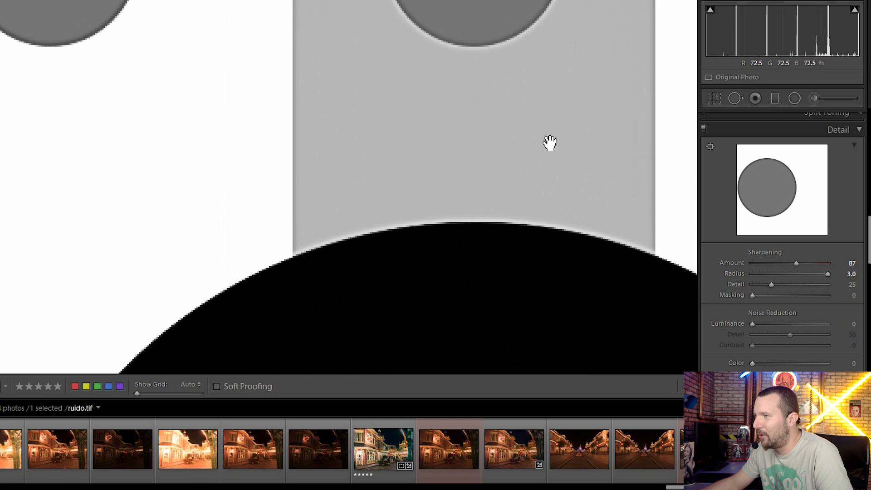
left_click_drag(458, 38, 382, 204)
left_click_drag(467, 104, 432, 161)
Step: Drop the Radius to 0.5 and restore it to 3.0 to compare the halo around the small circle
left_click(751, 273)
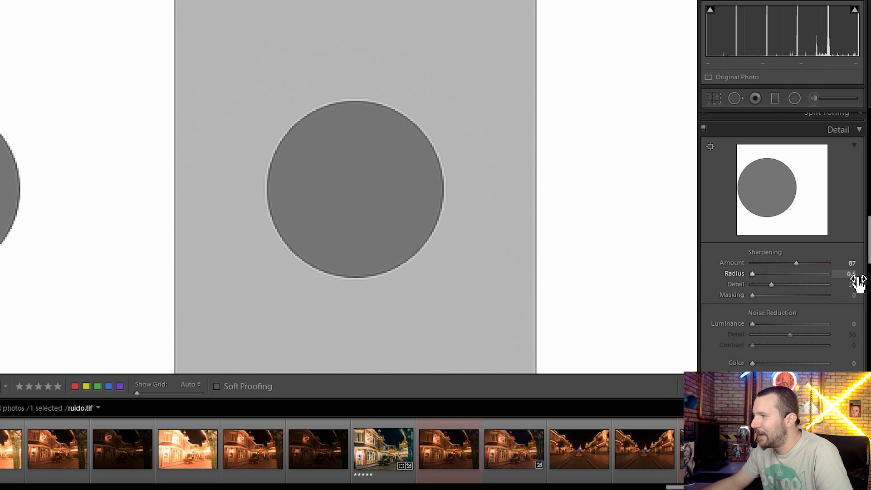
left_click(390, 114)
left_click_drag(799, 274, 831, 274)
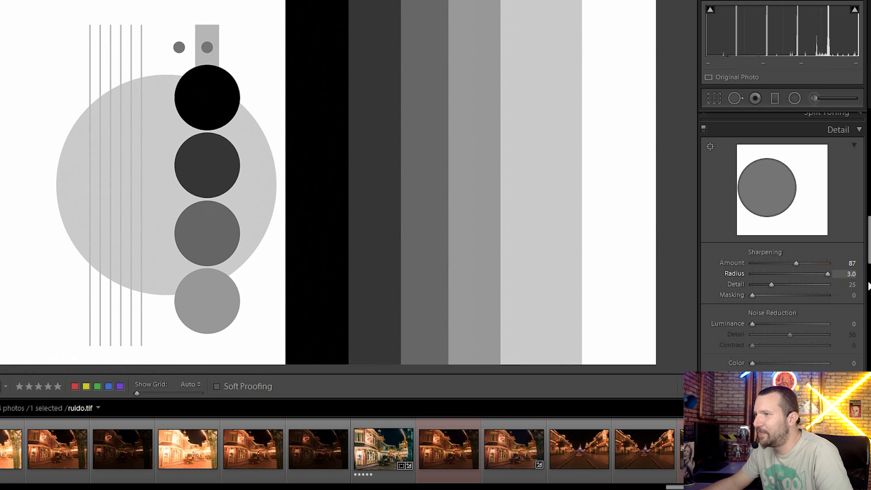
left_click(218, 58)
left_click(259, 157)
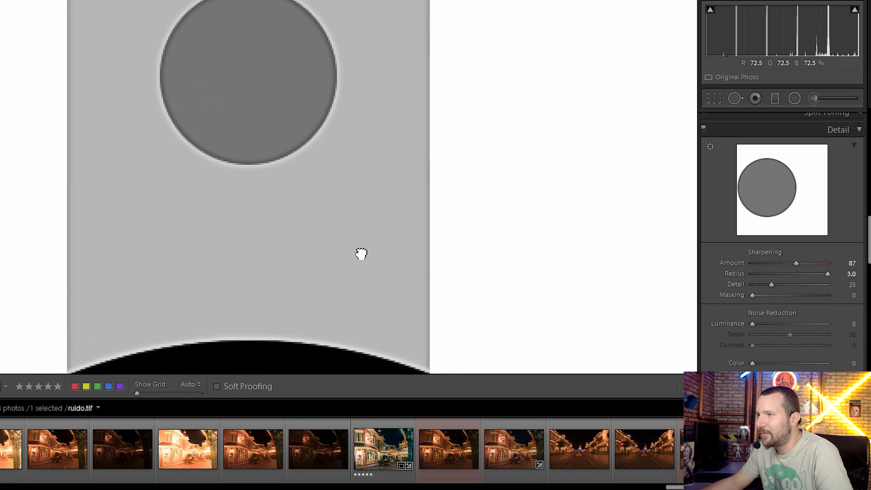
left_click_drag(816, 273, 866, 272)
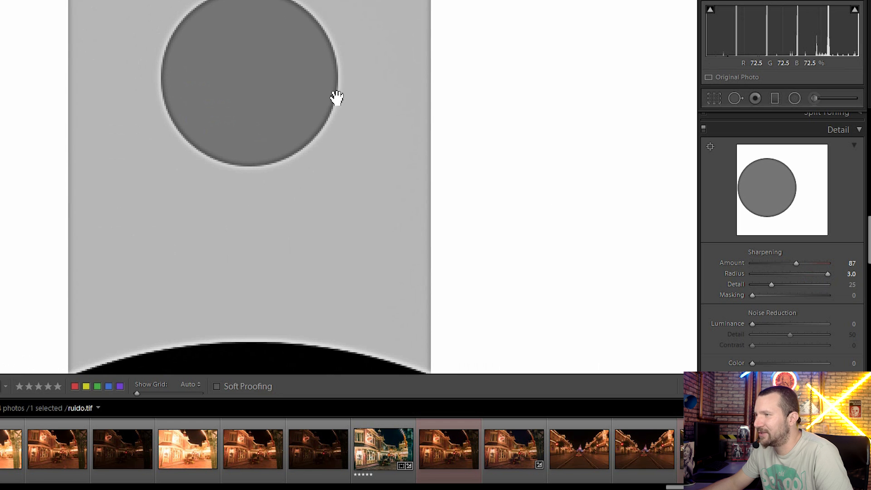
left_click_drag(334, 95, 342, 155)
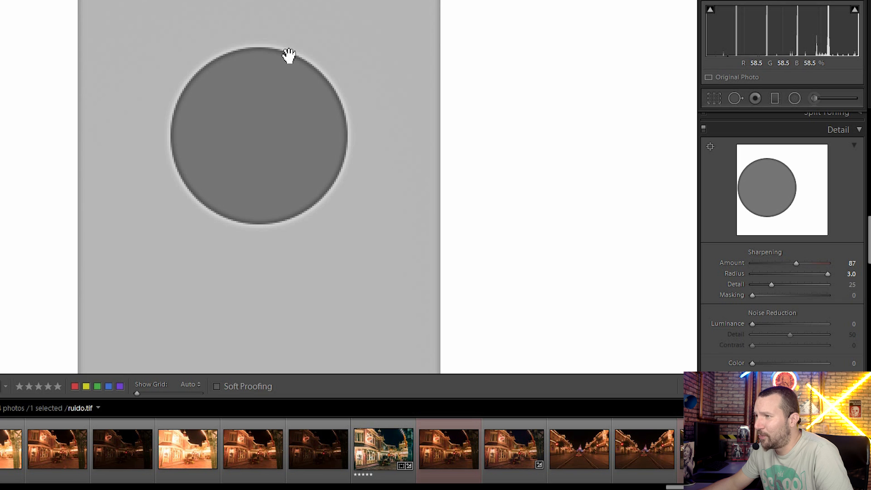
Step: Compare the small circle's halo with sharpening Detail at 100 and at 0, and settle on Detail 30
left_click_drag(771, 284, 818, 288)
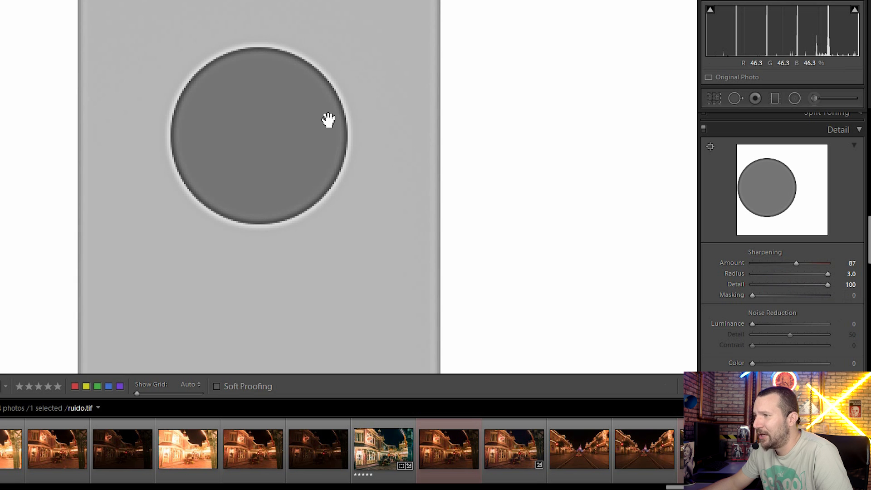
left_click_drag(354, 151, 380, 167)
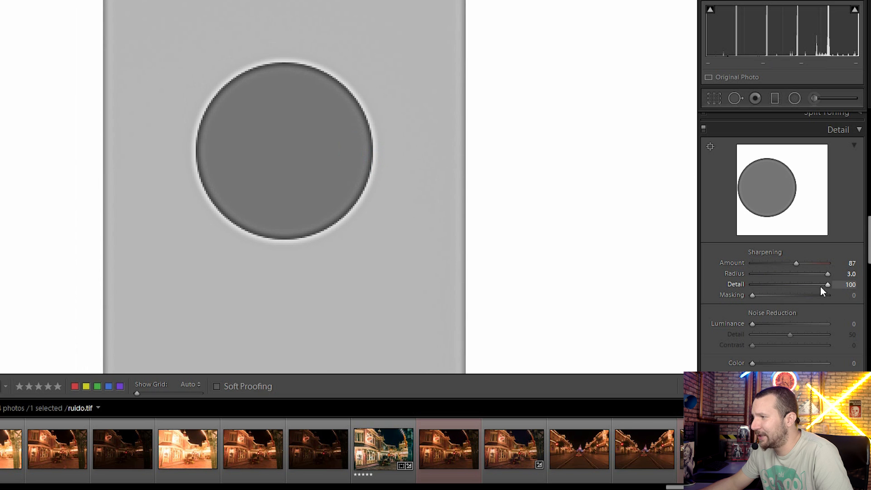
left_click_drag(828, 286, 728, 284)
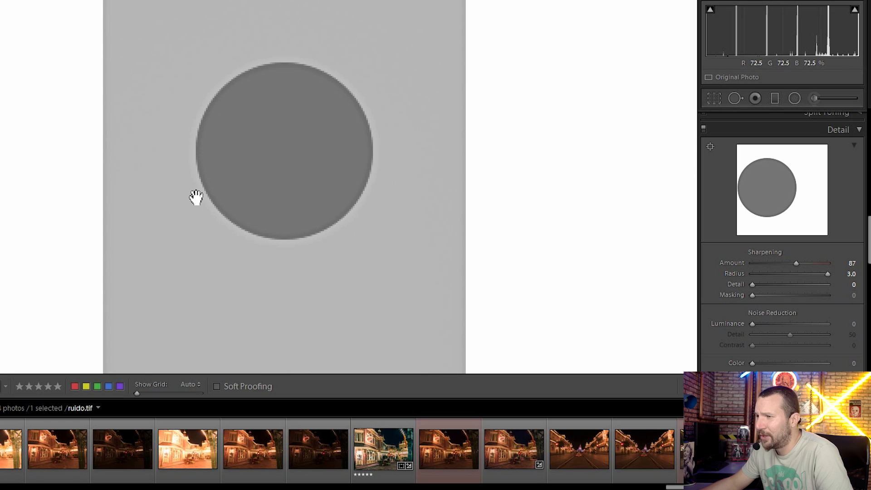
left_click_drag(767, 284, 775, 284)
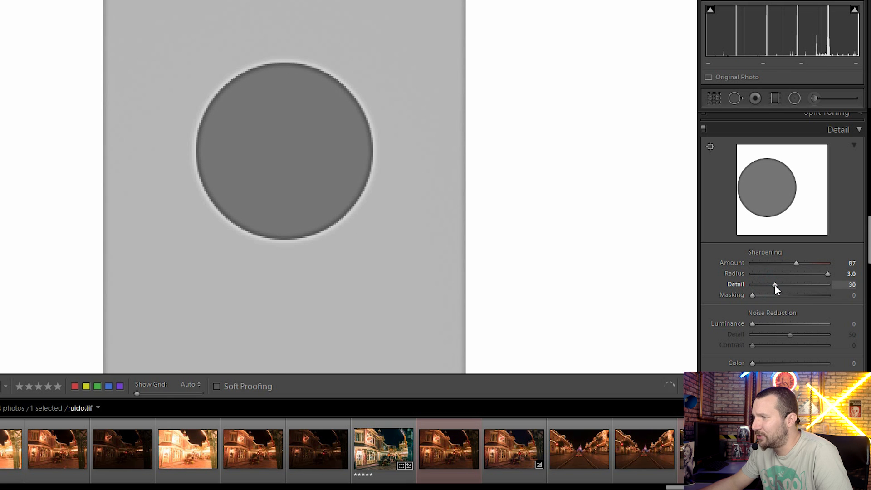
Step: Show the noisy circle beside the black one and sweep sharpening Detail to 100, 0 and 100 using the greyscale effect preview
left_click(375, 182)
left_click(375, 181)
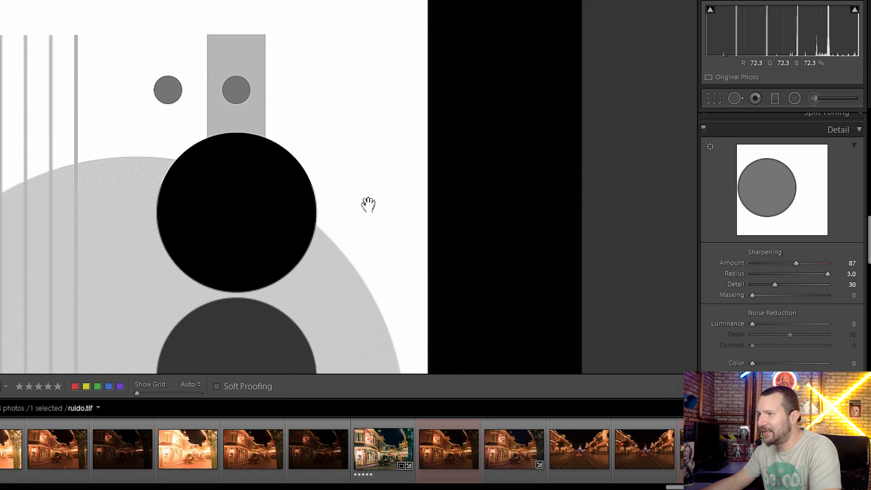
left_click(227, 134)
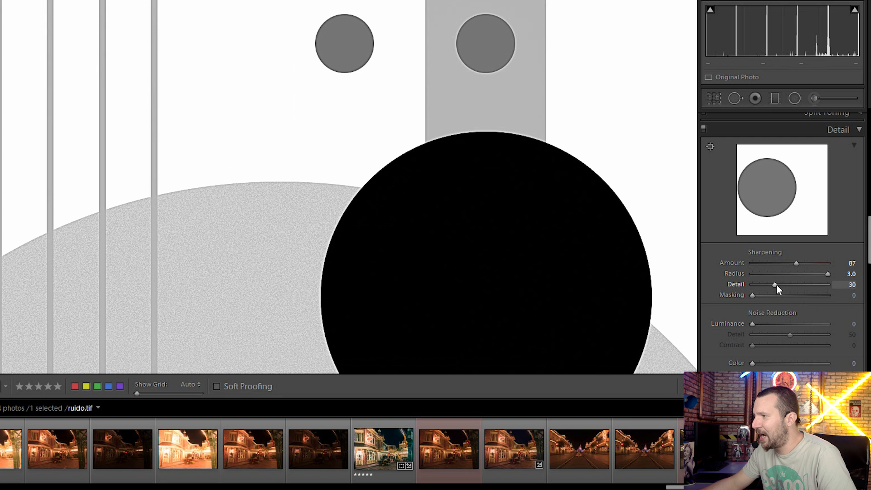
left_click_drag(776, 284, 857, 293)
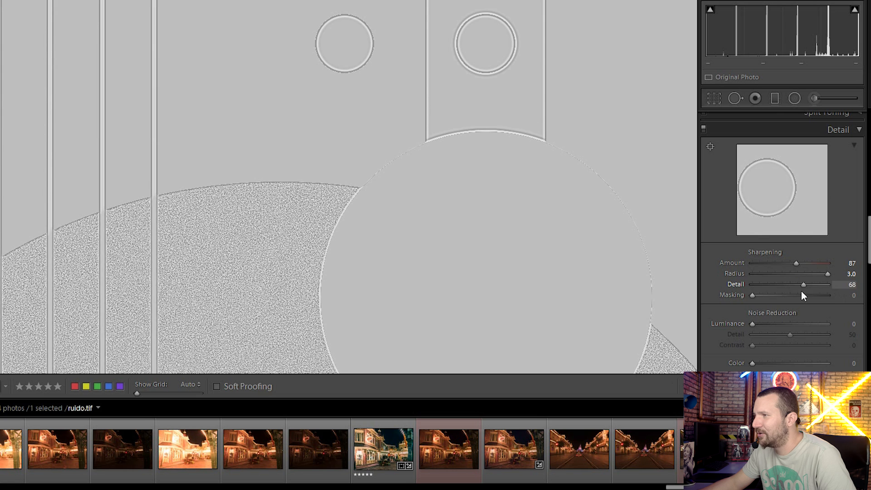
left_click_drag(760, 288, 720, 287)
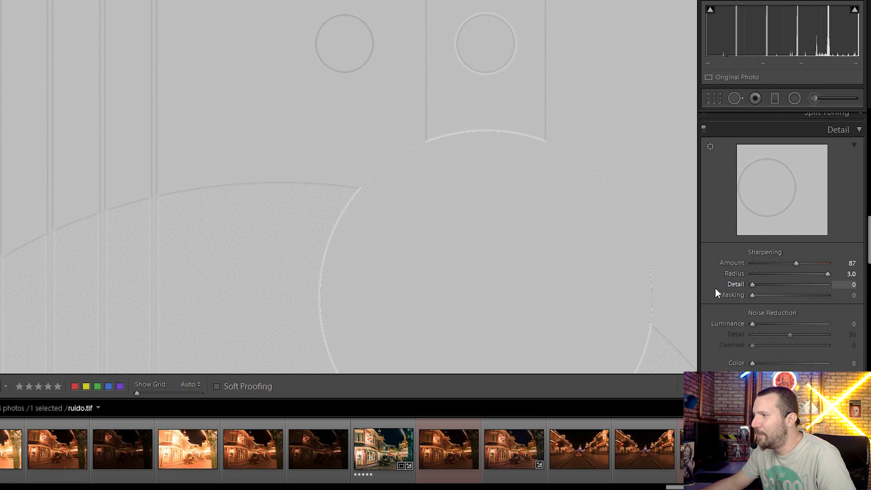
left_click_drag(720, 287, 854, 291)
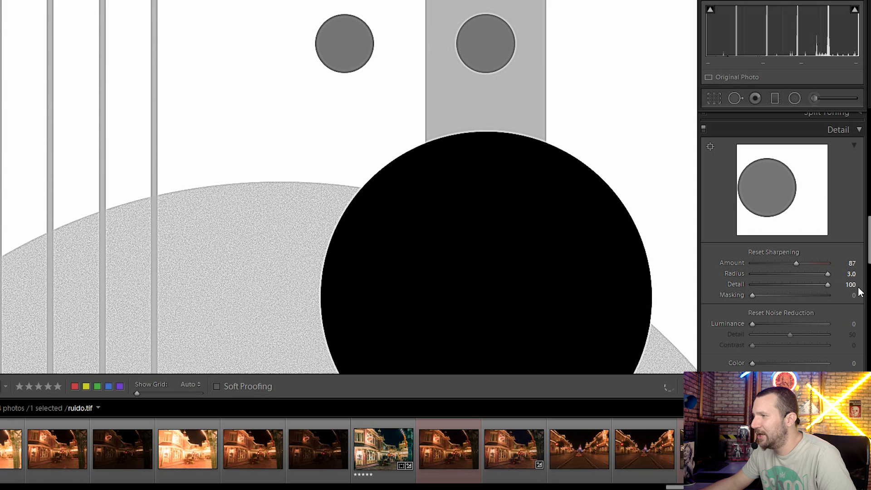
Step: Lower the Radius to 0.5 in the greyscale effect preview and return it to 3.0 to compare edge thickness
left_click(828, 274)
left_click_drag(827, 274, 732, 281)
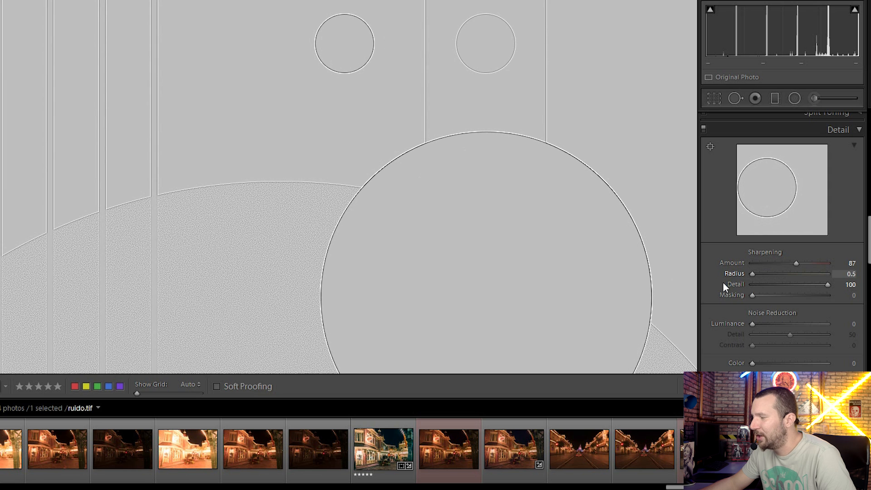
left_click_drag(723, 281, 848, 279)
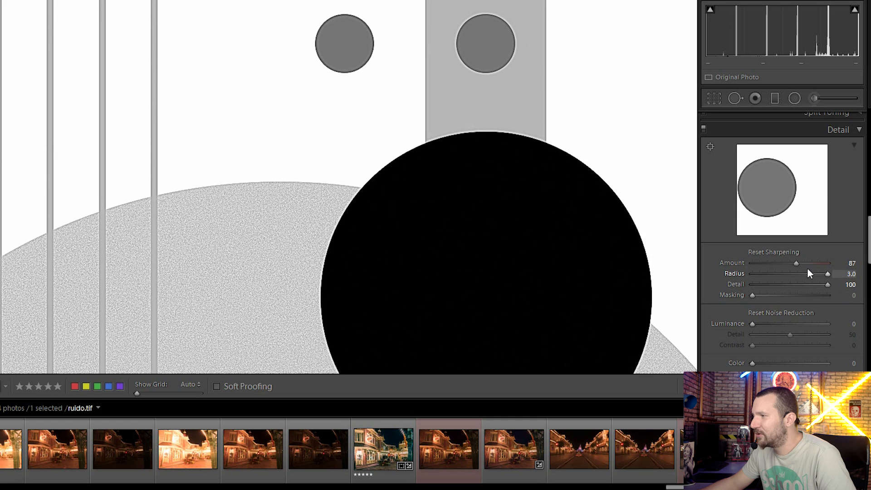
Step: Raise the sharpening Amount to 150 and inspect the halos around the small circles and light grey rectangle
left_click_drag(798, 264, 831, 264)
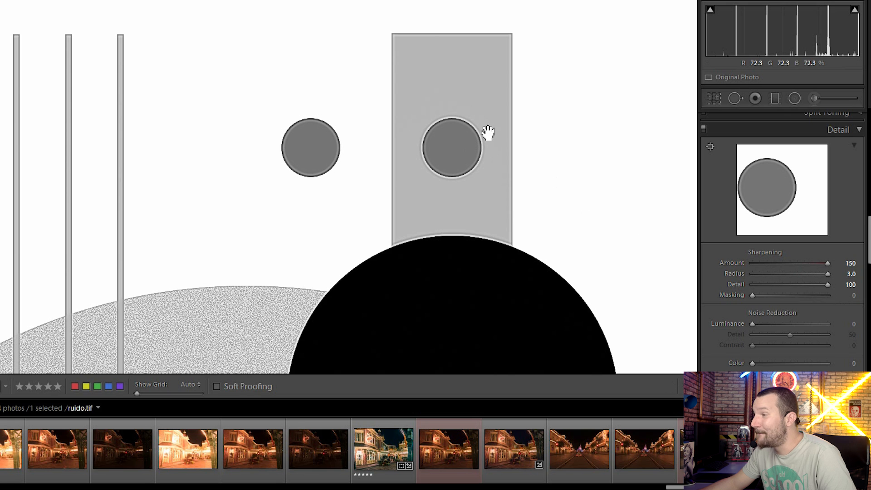
left_click_drag(460, 146, 449, 163)
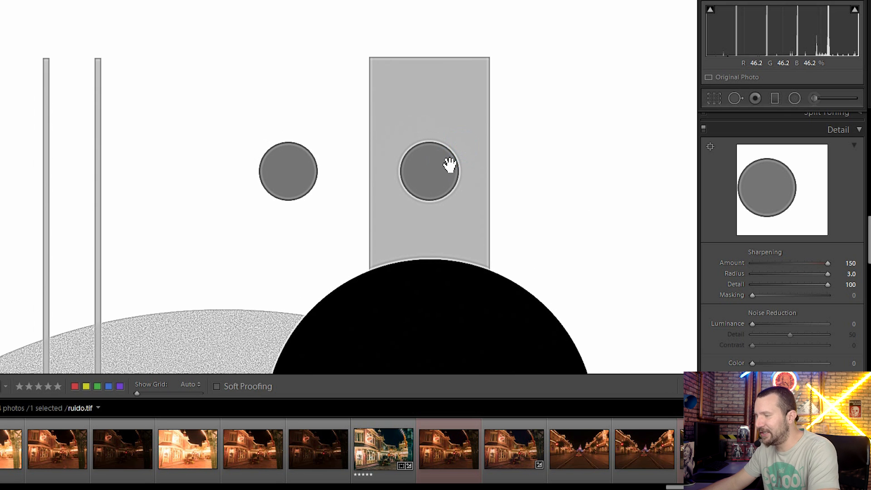
key("ctrl+equal")
left_click_drag(557, 117, 361, 179)
key("ctrl+minus")
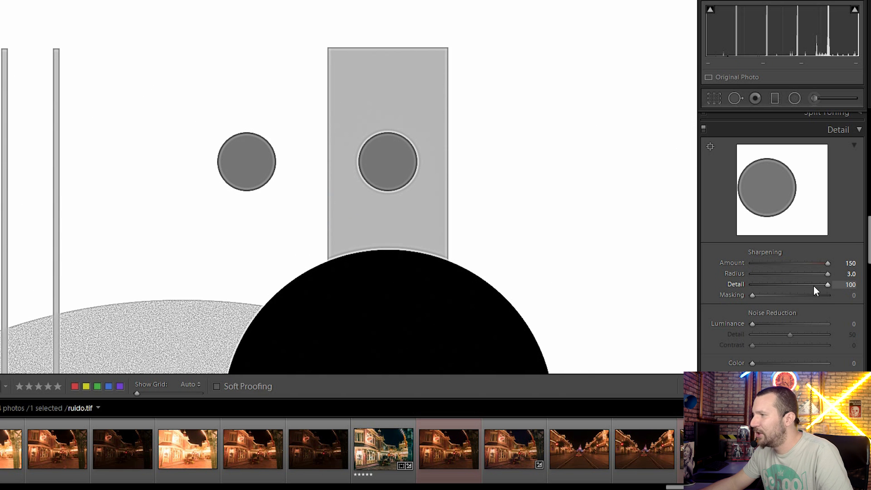
Step: Lower sharpening Detail to 40 and Radius to 2.4, and inspect the edges and noise of the black and noisy circles
left_click_drag(827, 285, 810, 291)
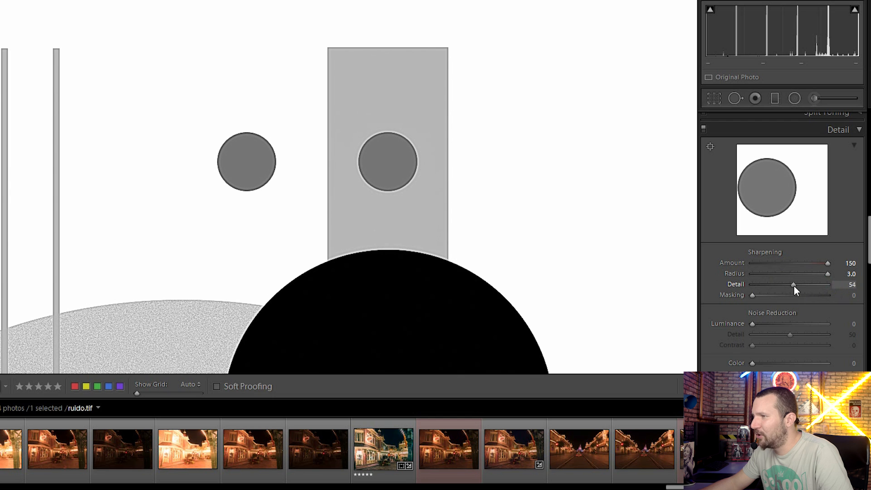
left_click_drag(779, 285, 810, 274)
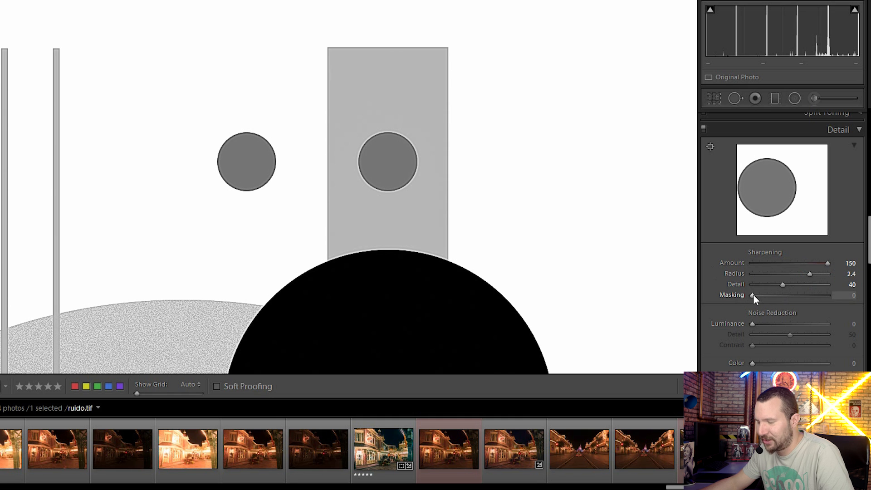
left_click_drag(474, 272, 492, 167)
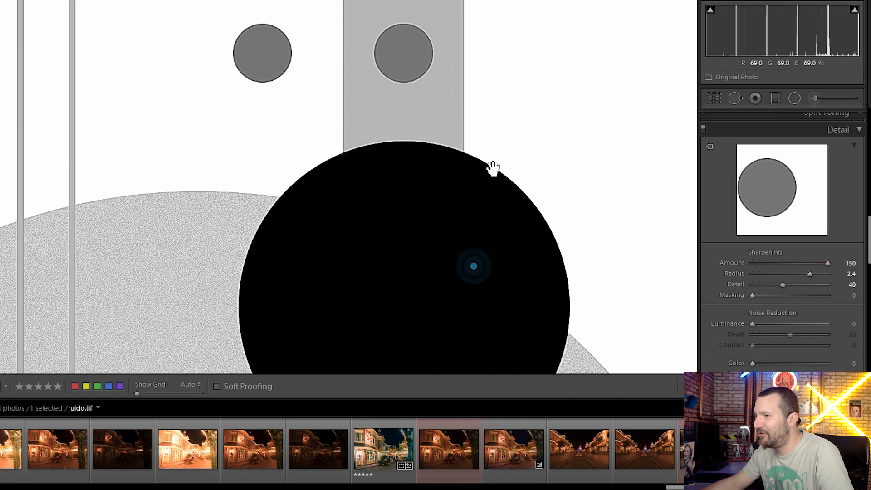
left_click_drag(305, 268, 331, 189)
left_click_drag(486, 184, 448, 278)
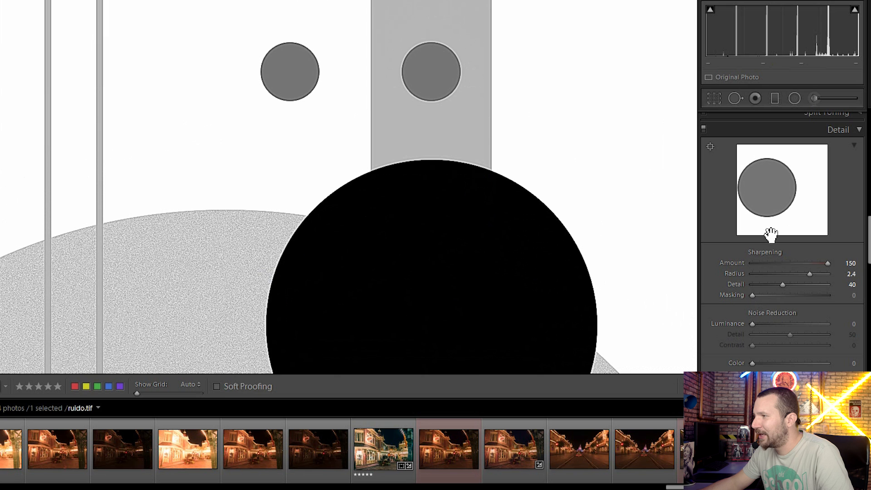
left_click_drag(288, 291, 181, 287)
left_click_drag(183, 250, 375, 210)
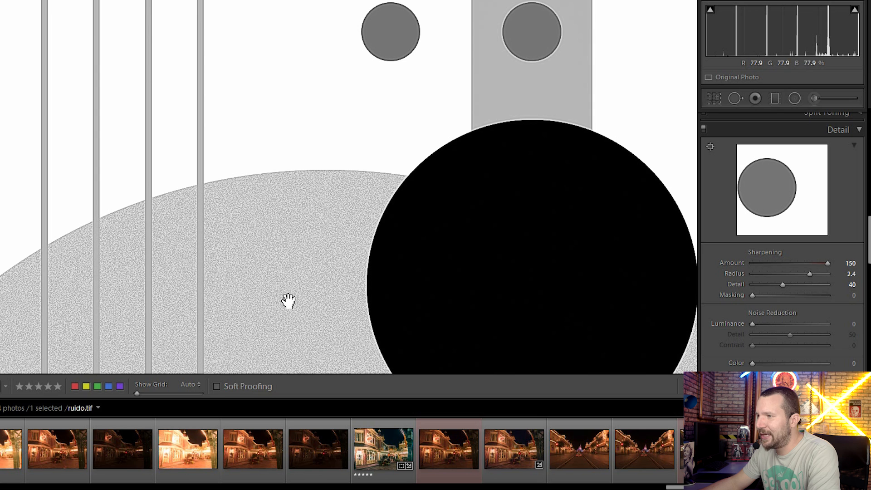
Step: Reset the sharpening Amount to 0 and raise it back to 150 to compare the noise inside the noisy circle
double_click(827, 263)
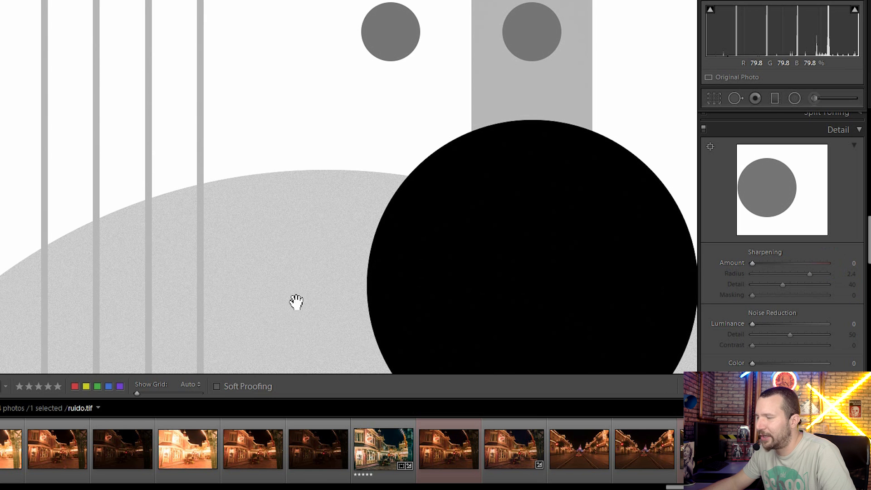
left_click_drag(275, 262, 267, 219)
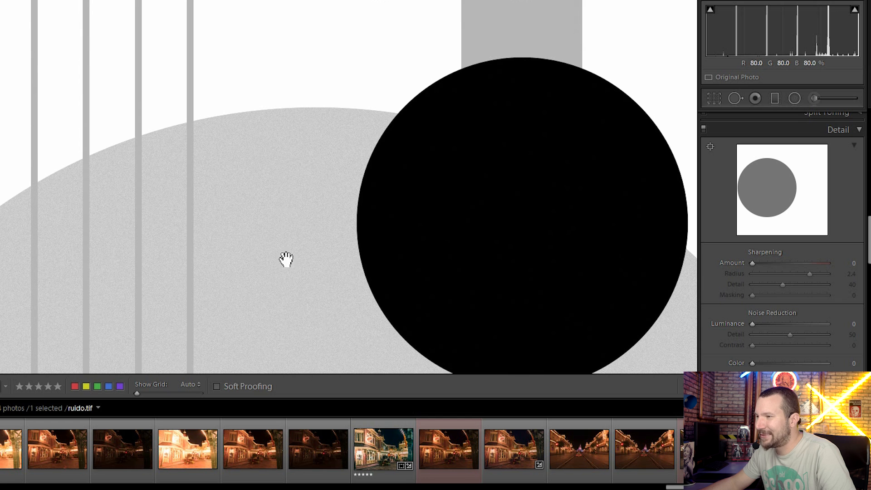
left_click_drag(753, 264, 861, 271)
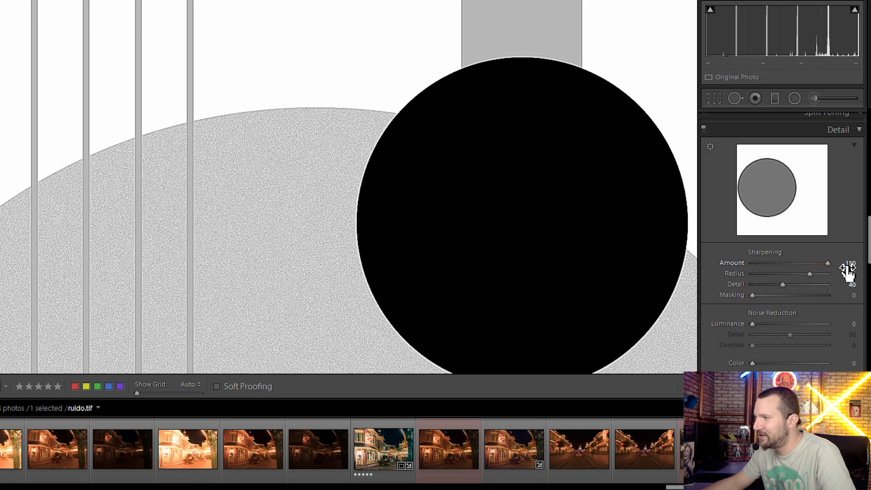
left_click_drag(805, 268, 849, 268)
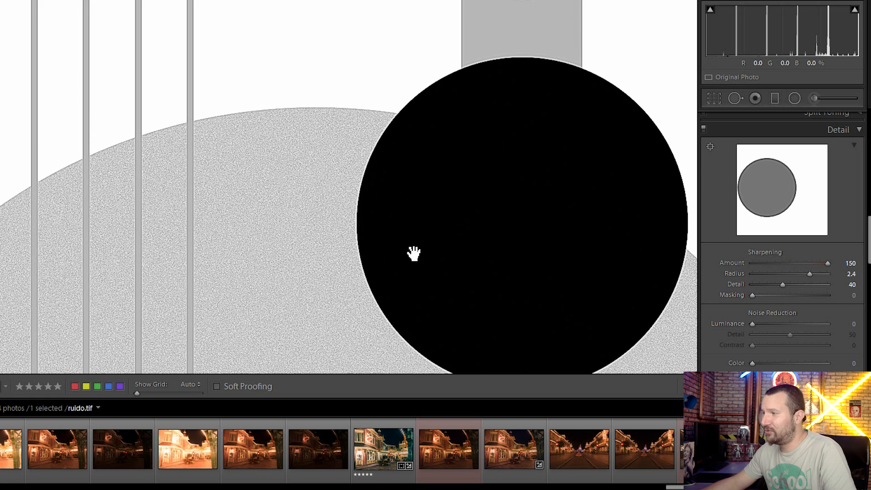
Step: Using the black-and-white mask preview, raise sharpening Masking to 80 so that it covers mainly the shapes' edges
key("alt")
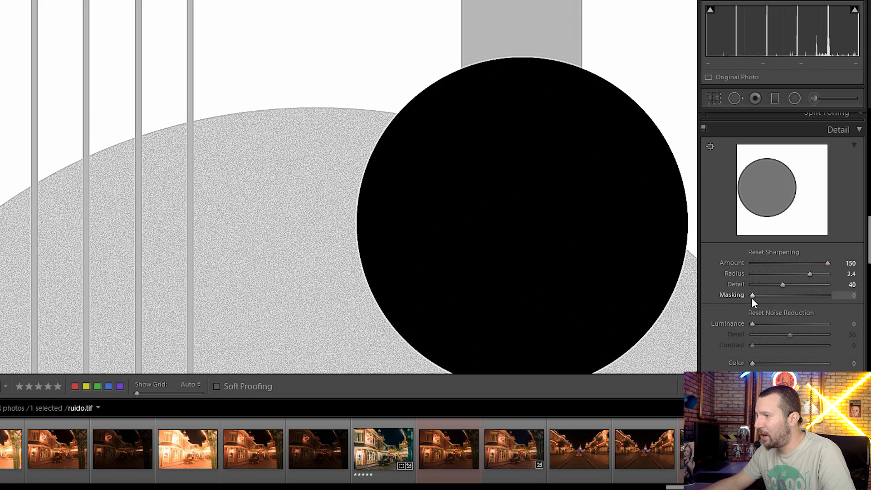
left_click(751, 295, "alt")
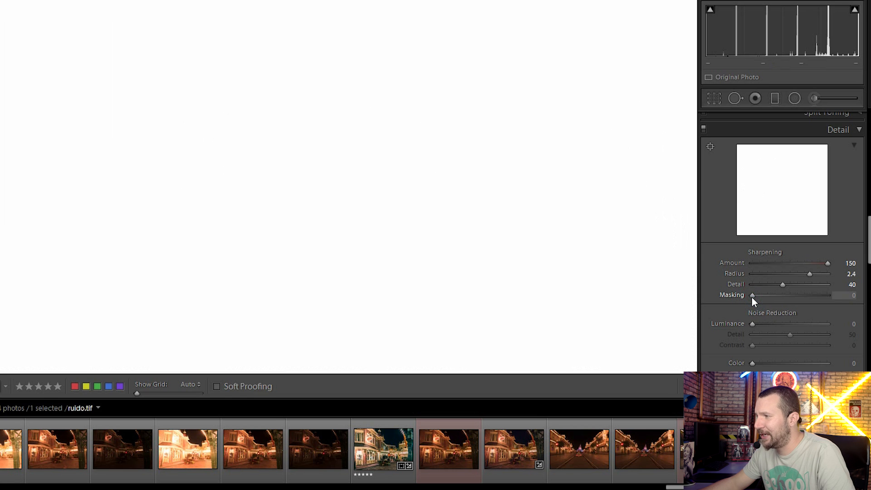
left_click_drag(751, 296, 812, 308)
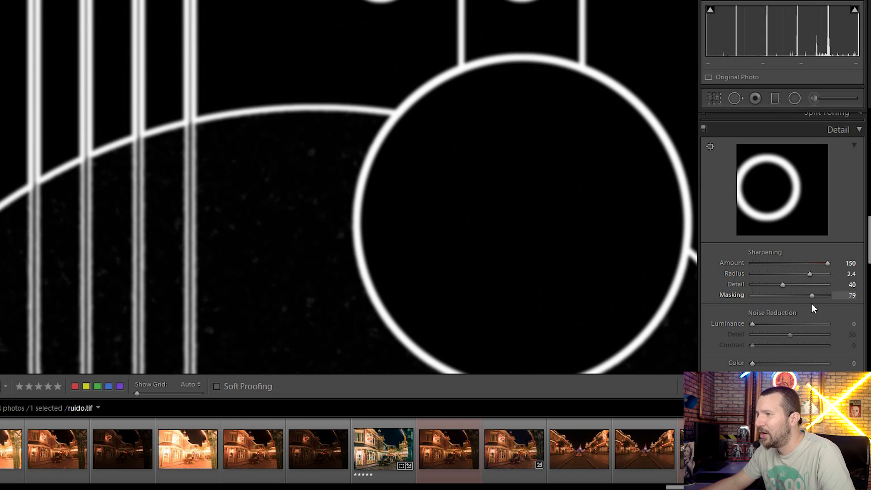
mouse_move(811, 303)
left_mouse_down()
mouse_move(831, 305)
mouse_move(745, 316)
mouse_move(807, 316)
left_mouse_up()
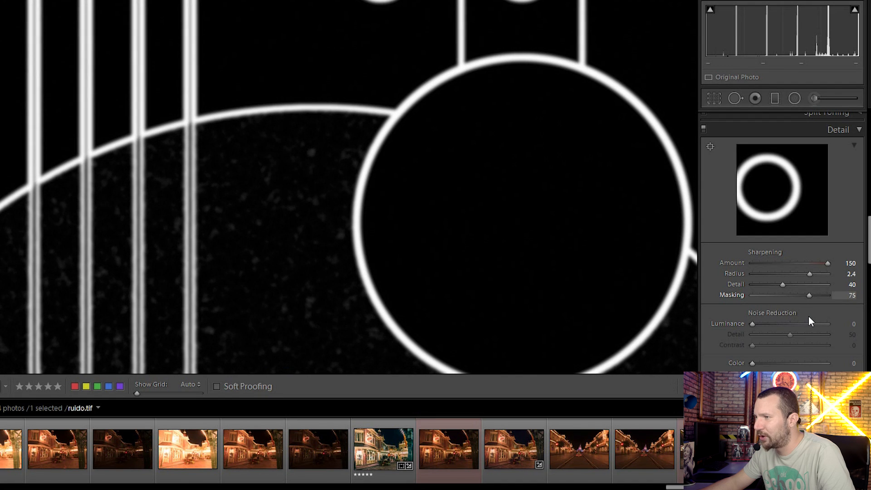
left_click_drag(810, 317, 811, 316)
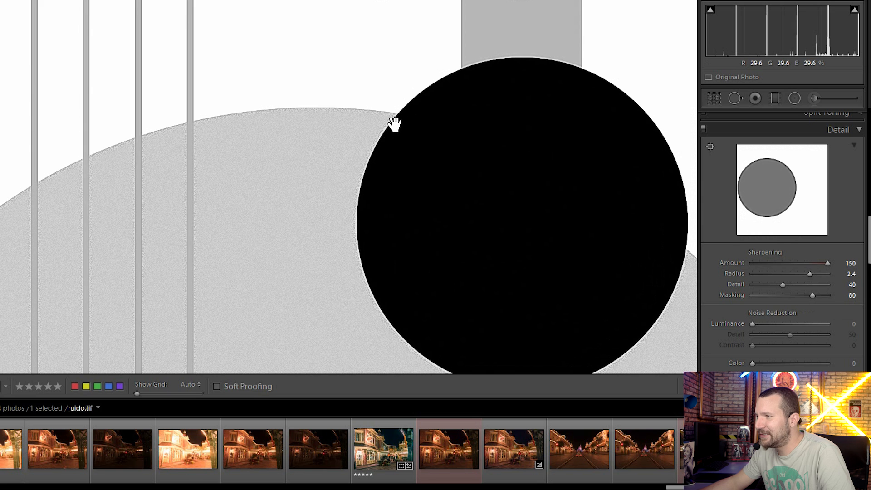
Step: Inspect the edges and flat areas around the black circle, noisy circle and light grey rectangle with the masking applied
left_click_drag(375, 300, 313, 239)
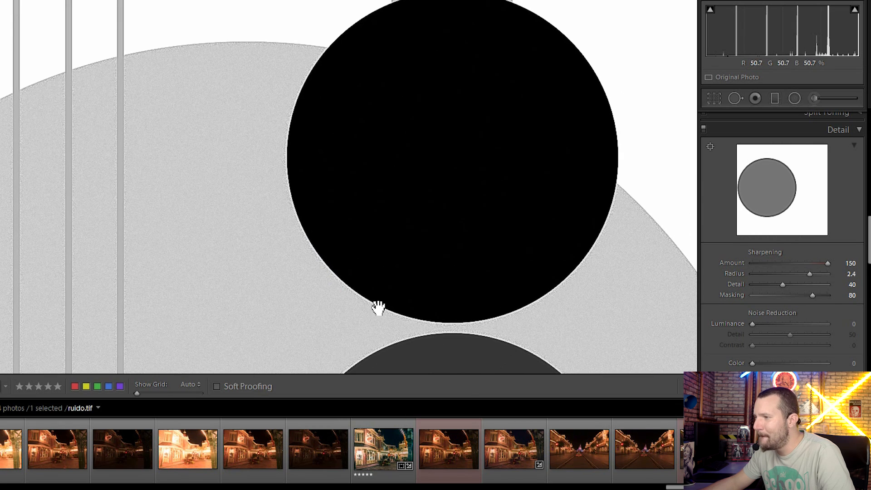
left_click_drag(606, 241, 501, 168)
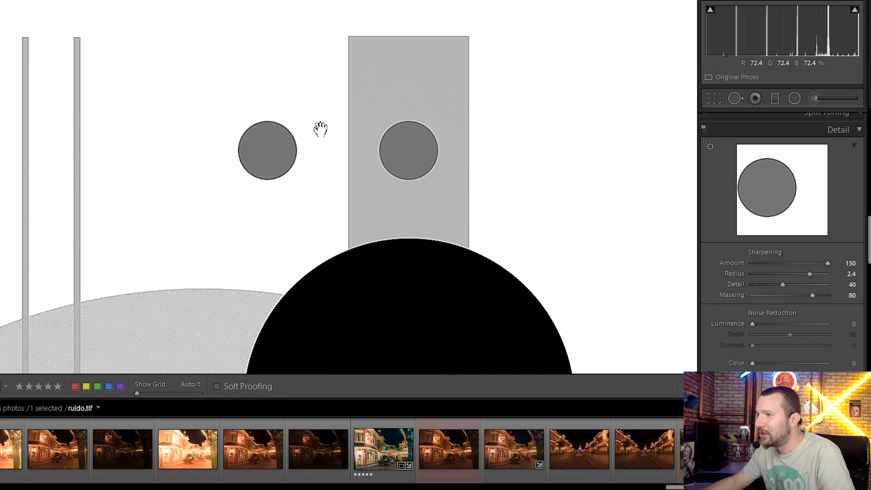
left_click_drag(358, 292, 400, 209)
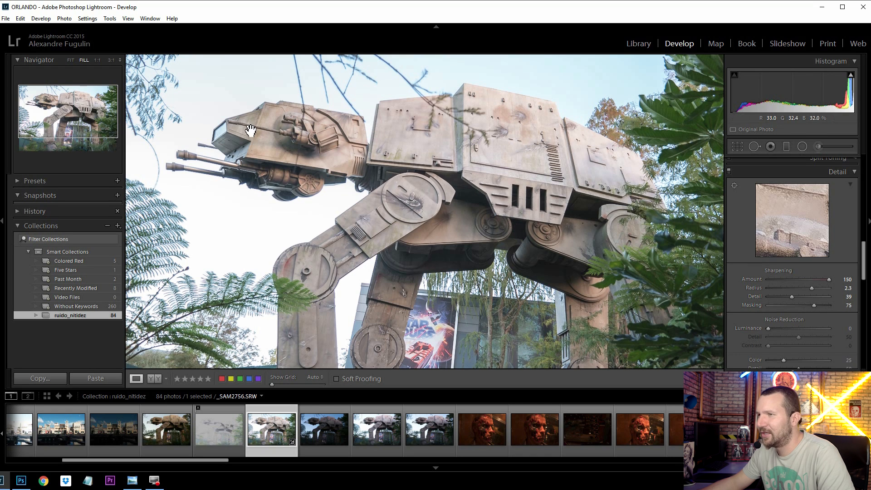
Step: Examine the sharpened walker's head and cannon at 1:1 in the photo _SAM2756.SRW
left_click_drag(447, 178, 534, 273)
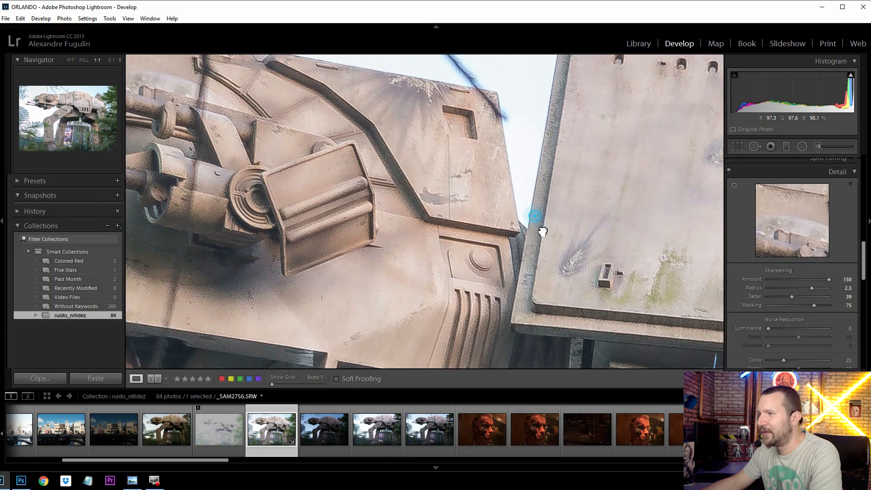
left_click_drag(494, 158, 543, 232)
left_click_drag(399, 277, 545, 250)
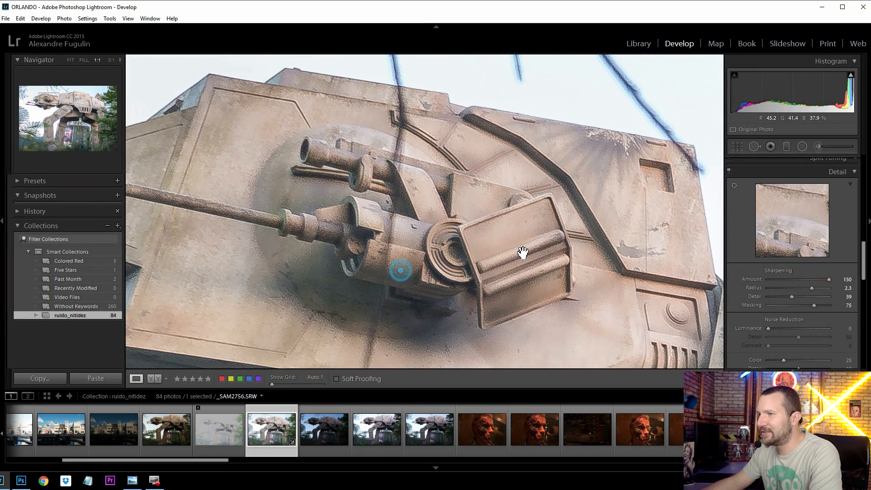
left_click_drag(420, 237, 527, 269)
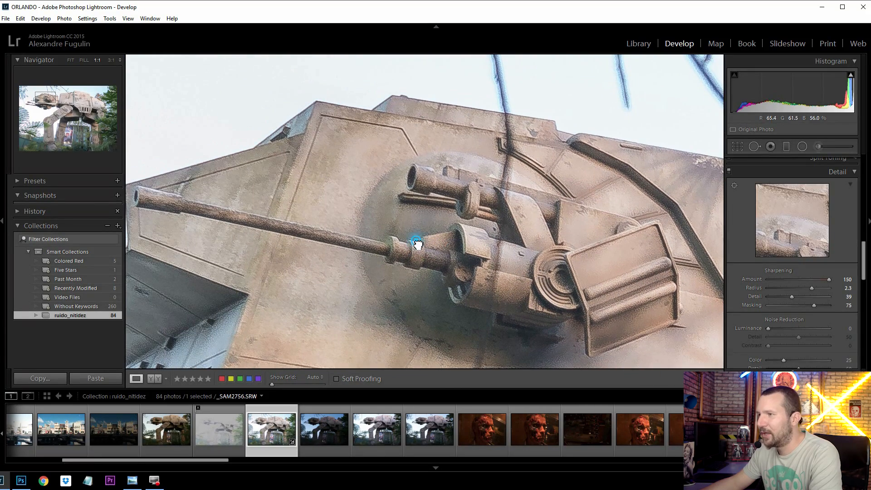
left_click_drag(415, 241, 442, 235)
Step: Compare the walker's cannon at 1:1 with the Detail adjustments switched off and on
left_click(728, 169)
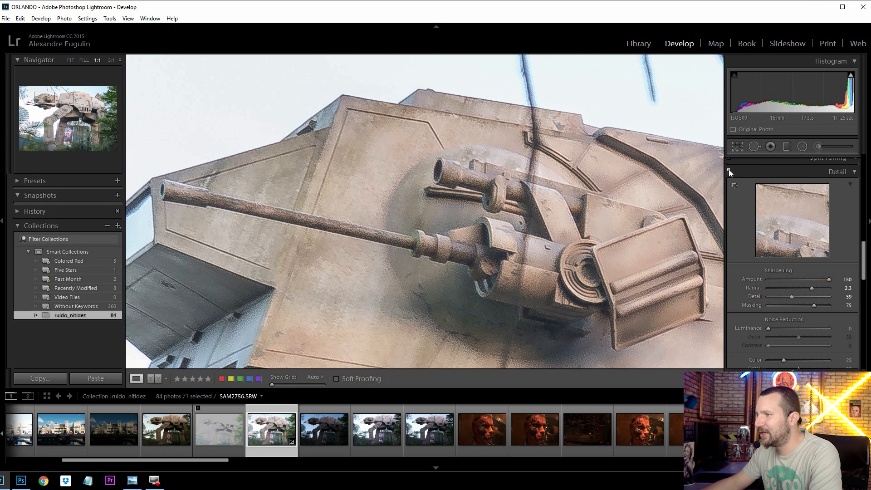
left_click(728, 170)
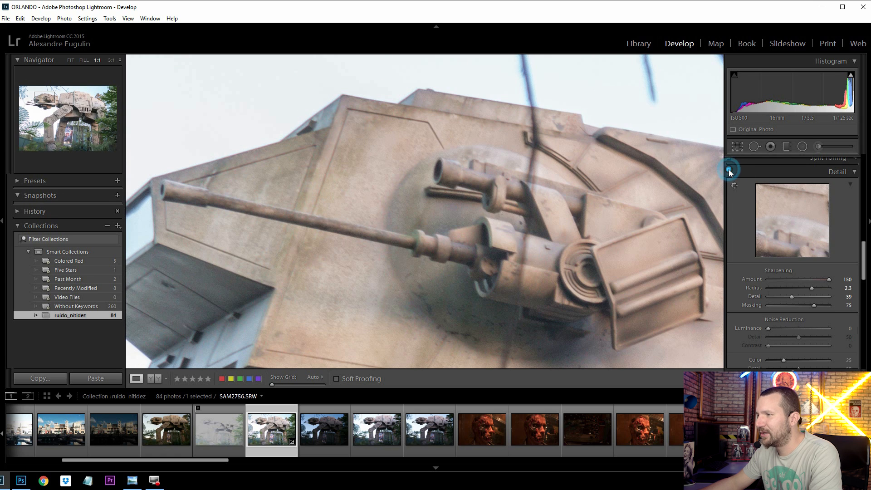
left_click(728, 171)
left_click(728, 171)
left_click_drag(610, 233, 479, 223)
Step: Reset the walker photo's sharpening and raise its Amount to 150, comparing the whole walker with the Detail adjustments off and on
left_click(474, 192)
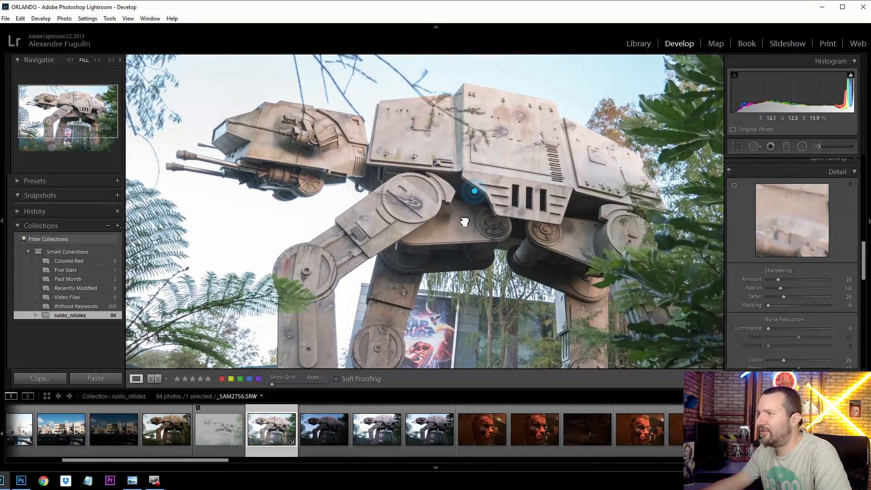
left_click_drag(778, 279, 844, 287)
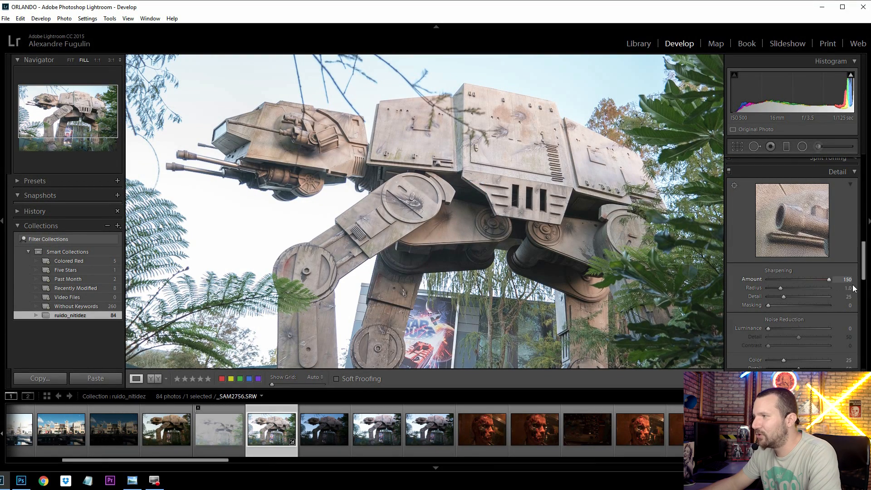
left_click(728, 171)
left_click(728, 170)
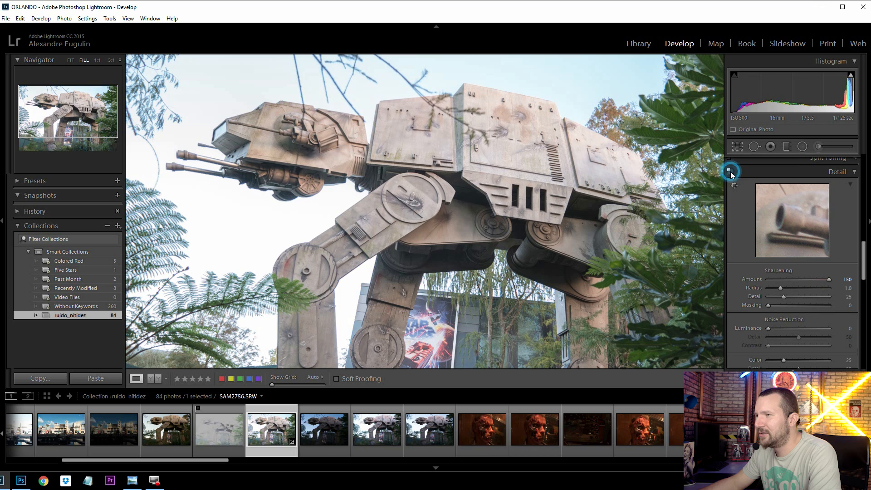
Step: Show the walker's head at 1:1 and toggle the Detail adjustments repeatedly to compare surface noise and cannon edges
left_click(322, 149)
left_click(359, 187)
left_click(729, 171)
left_click(729, 171)
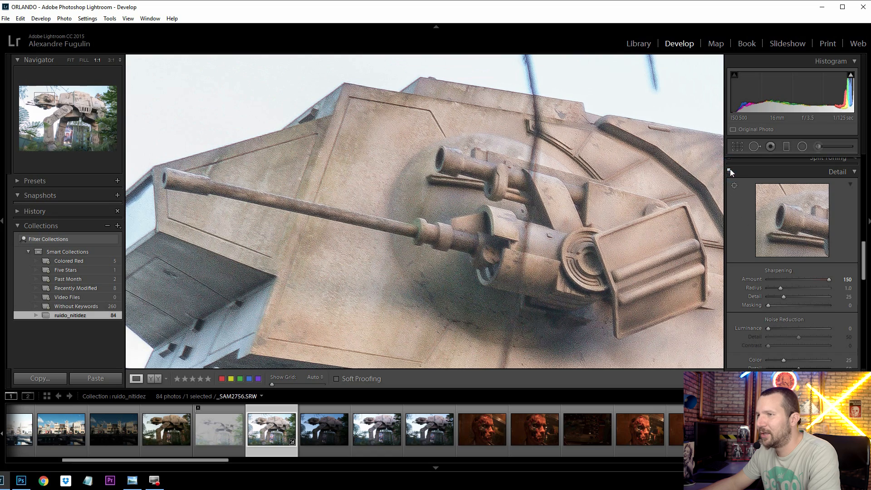
left_click(728, 171)
left_click(729, 171)
left_click_drag(563, 242, 568, 233)
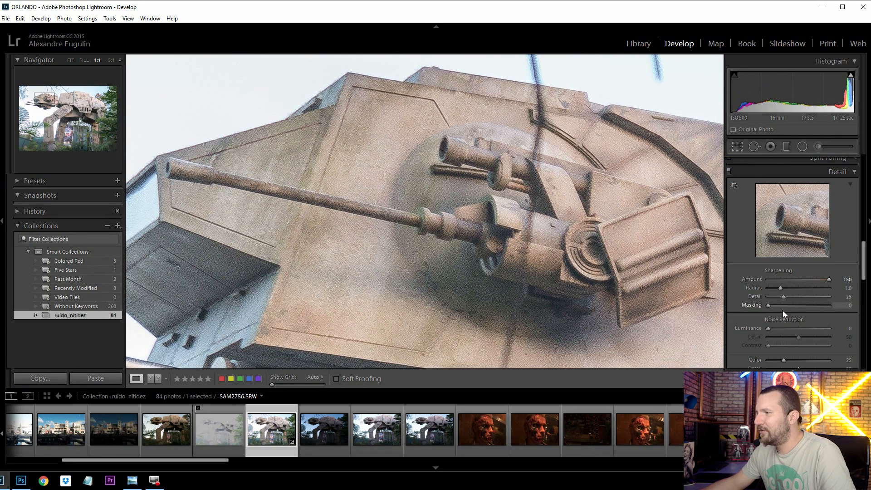
Step: Raise the Radius to 3.0 in the greyscale effect preview, check the walker's head, and settle on Radius 2.2
left_click_drag(780, 288, 848, 292)
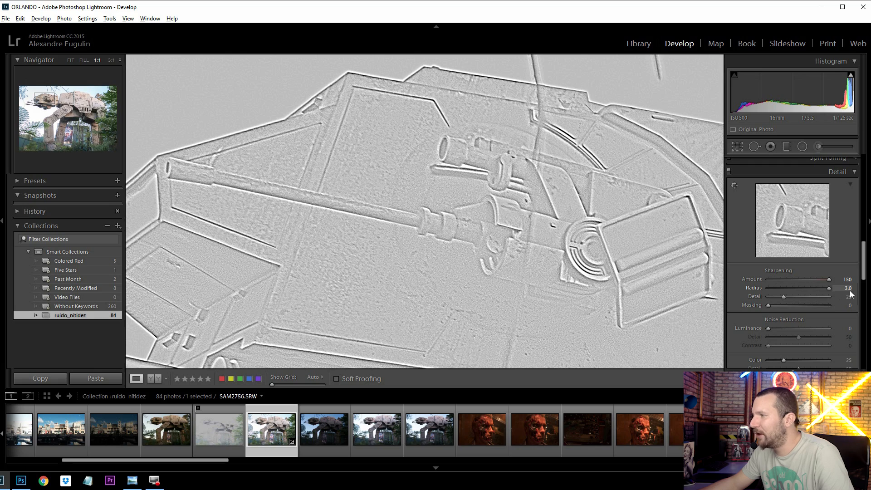
left_click_drag(818, 292, 839, 290)
left_click_drag(644, 272, 489, 236)
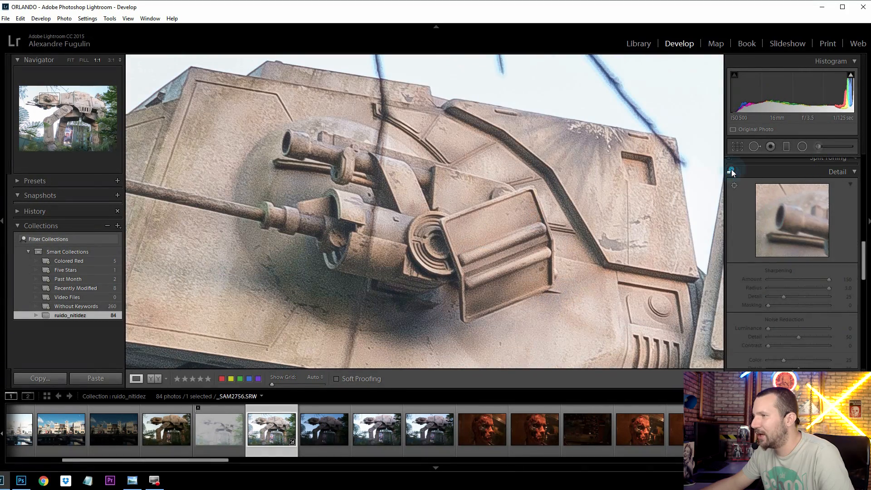
left_click_drag(828, 288, 818, 287)
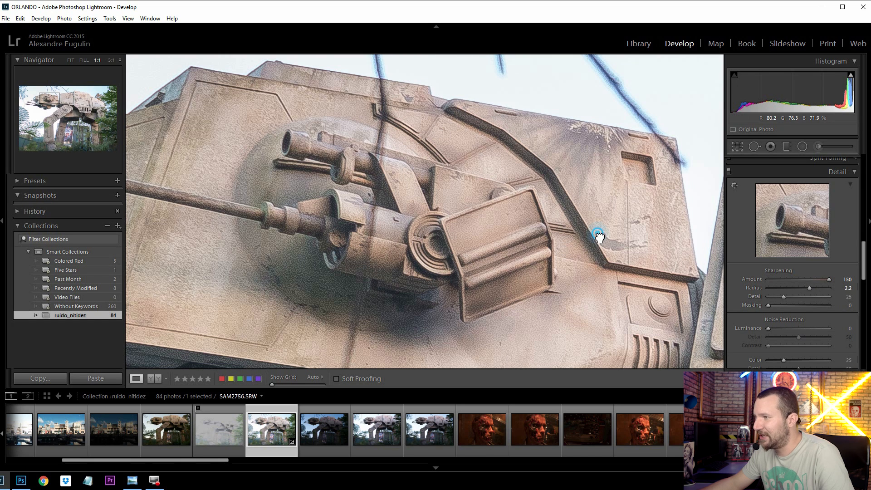
left_click_drag(445, 136, 426, 135)
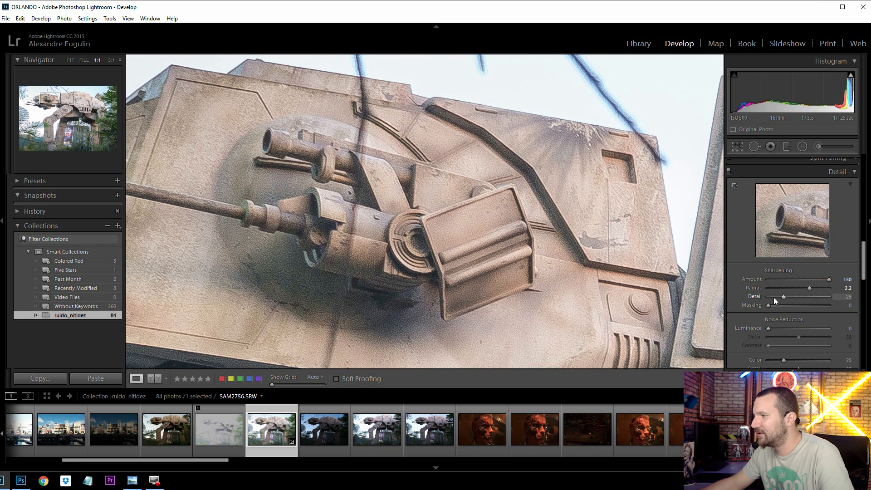
Step: Sweep sharpening Detail to 100, 0 and 100 in the greyscale effect preview, and raise the Radius to 3.0
left_click_drag(782, 296, 799, 295)
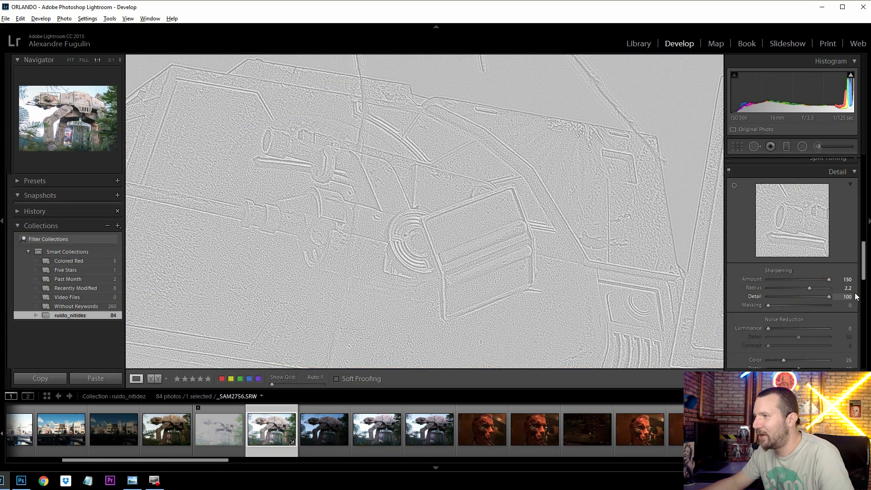
left_click_drag(855, 297, 856, 298)
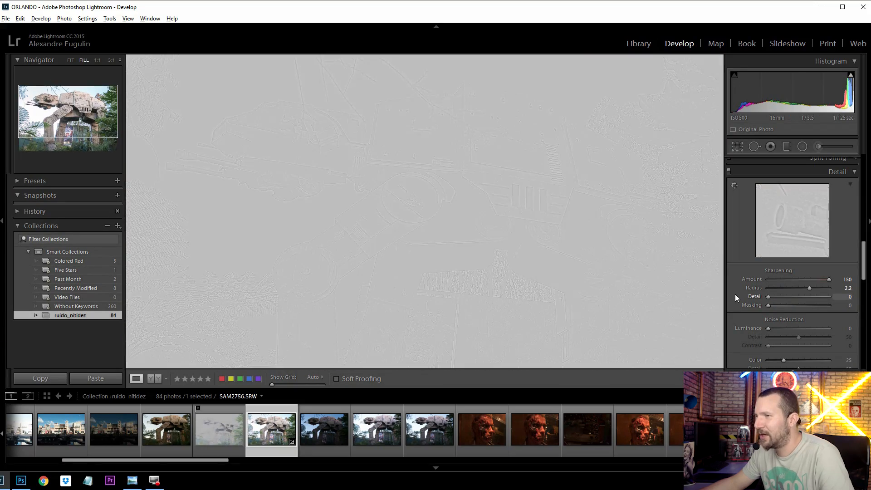
left_click_drag(737, 297, 806, 295)
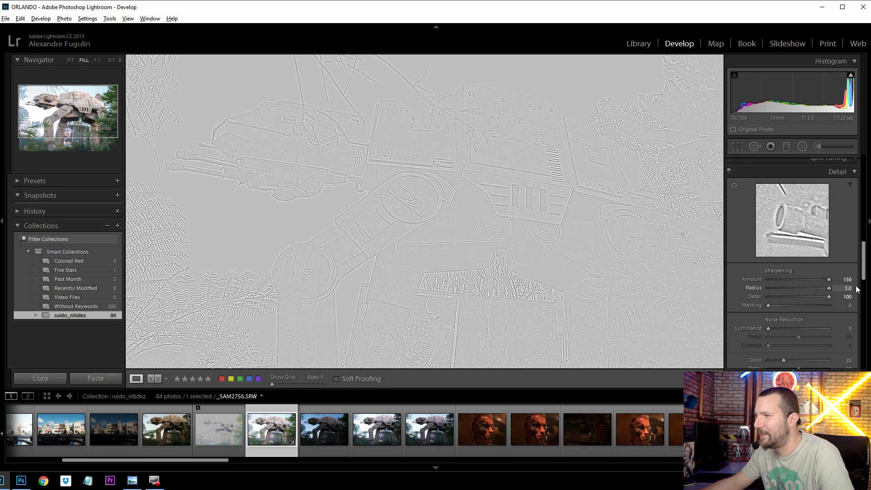
left_click_drag(856, 289, 856, 290)
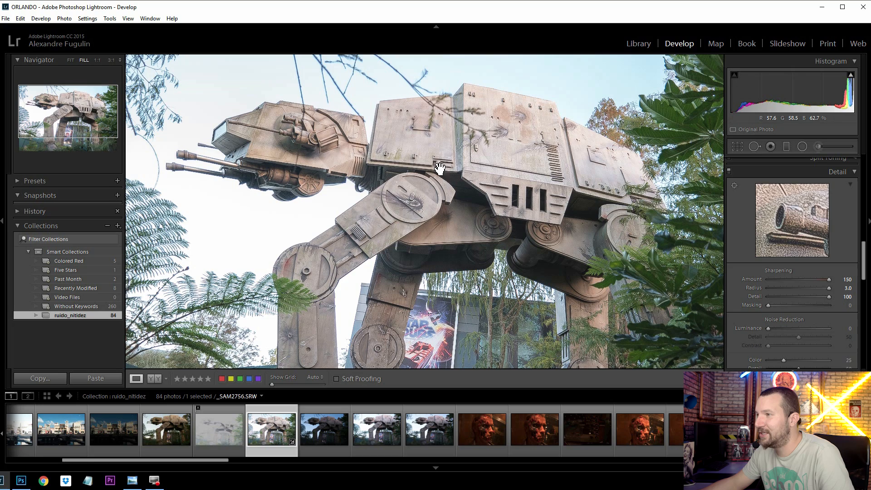
Step: Compare the whole walker with the Detail adjustments off and on
left_click(729, 172)
left_click(728, 171)
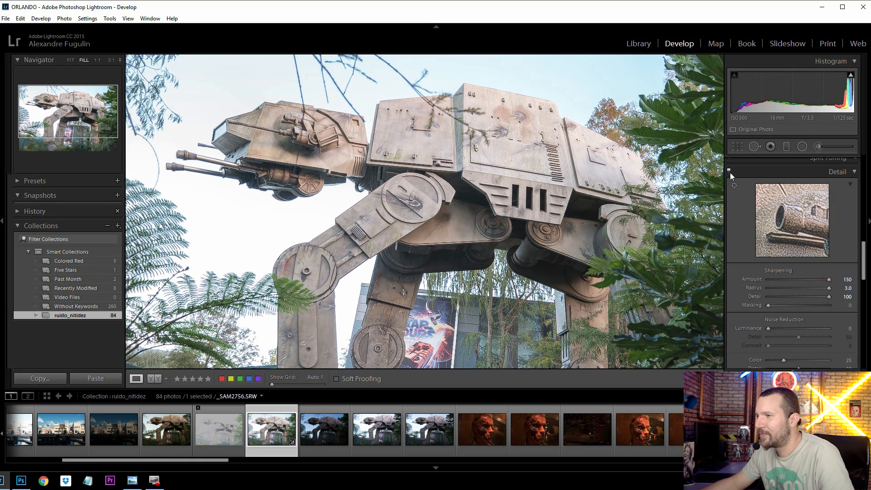
left_click(728, 172)
left_click(729, 173)
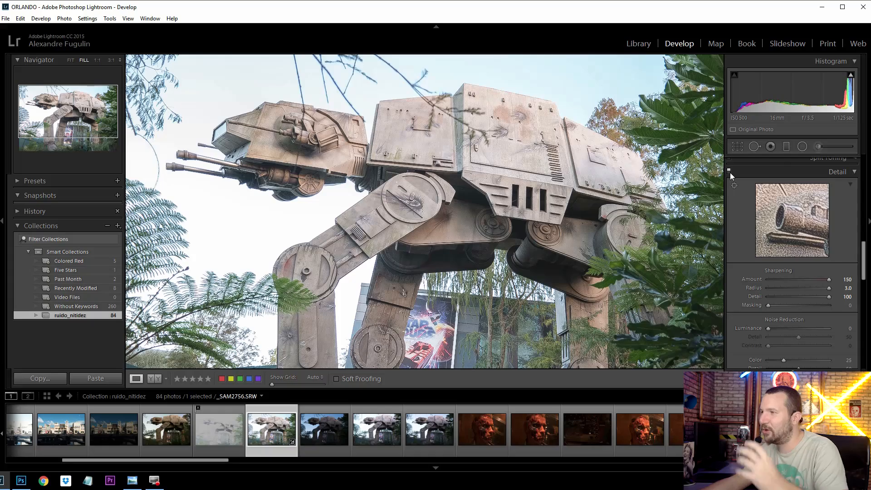
Step: Examine the walker's rear body panels at 1:1, toggling the Detail adjustments to compare surface noise and edges
left_click(423, 235)
left_click_drag(445, 165, 396, 217)
left_click_drag(526, 158, 404, 201)
left_click_drag(499, 235, 264, 221)
left_click_drag(472, 233, 427, 236)
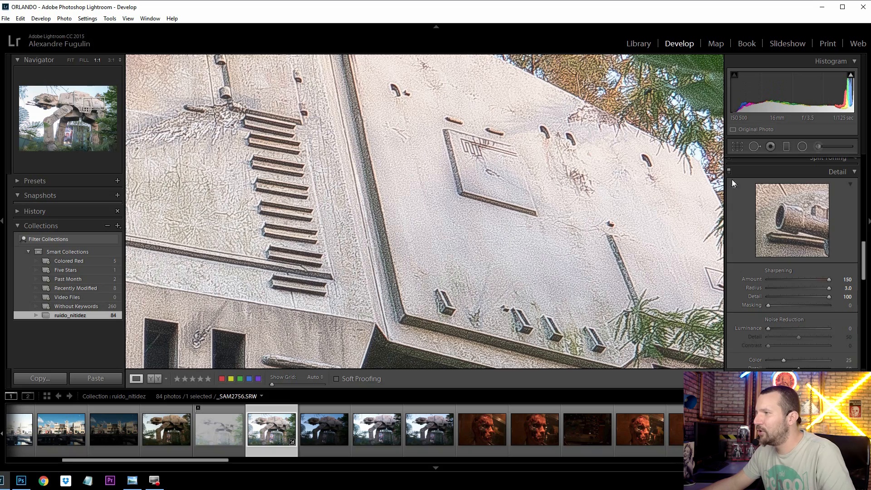
left_click(729, 171)
left_click(729, 171)
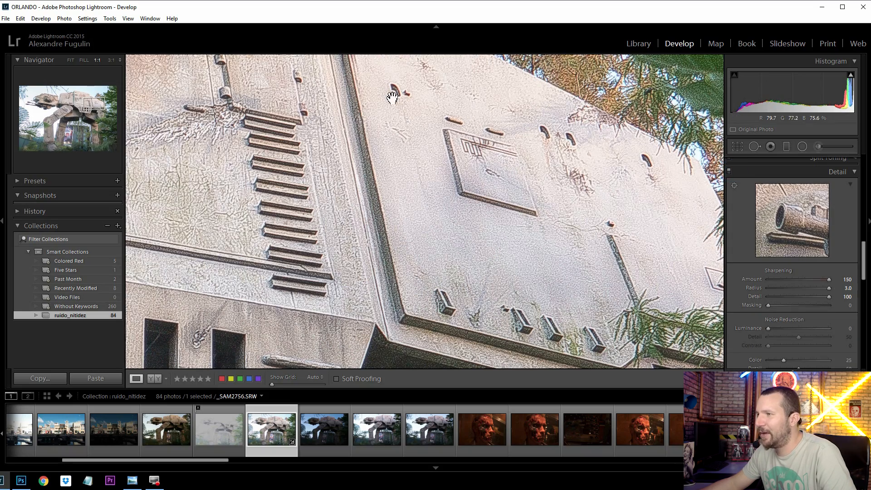
left_click_drag(456, 260, 439, 241)
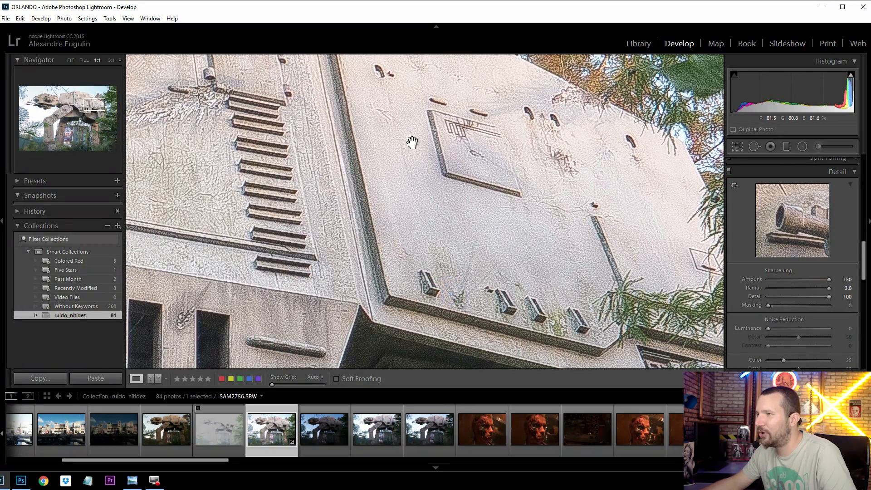
left_click(729, 172)
left_click(728, 172)
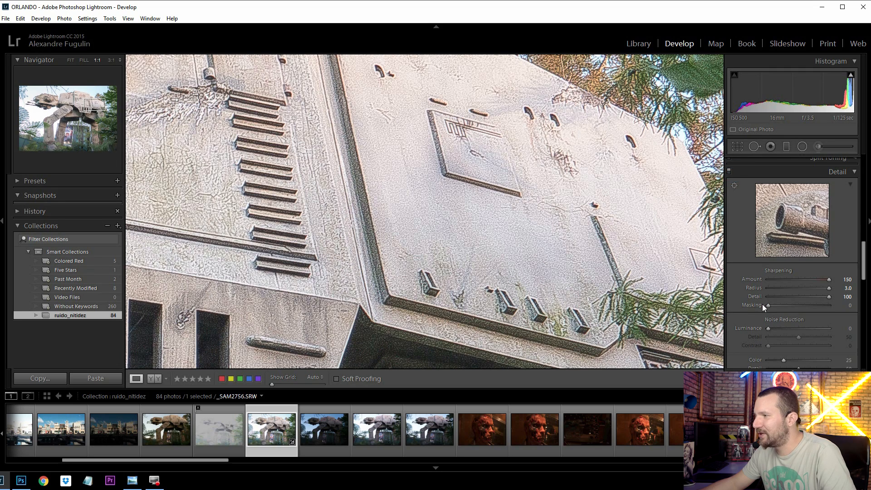
Step: Raise the sharpening Masking to 91 using the mask preview, and check the walker's body panels at 1:1
key("alt")
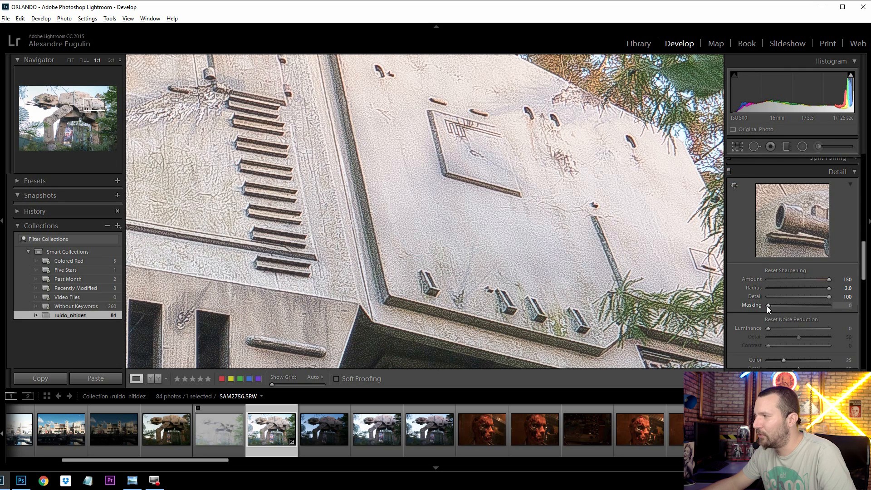
left_click_drag(766, 306, 822, 313)
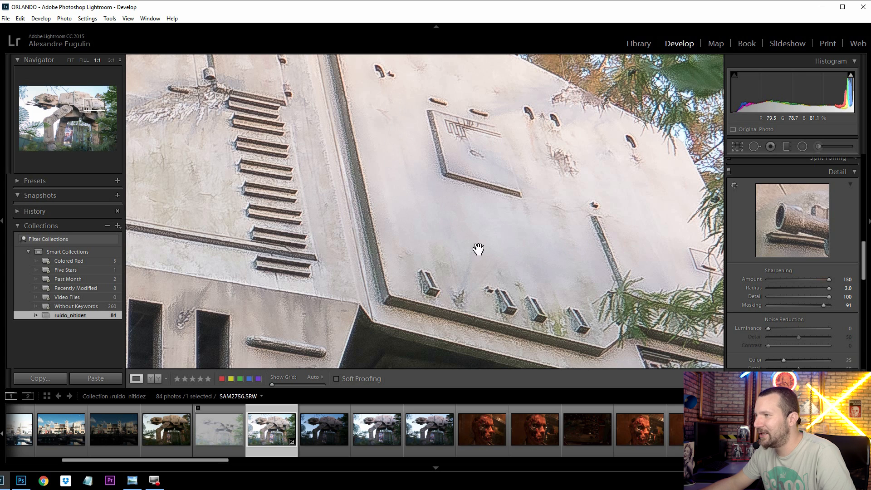
mouse_move(131, 116)
left_mouse_down()
mouse_move(273, 180)
mouse_move(495, 228)
left_mouse_up()
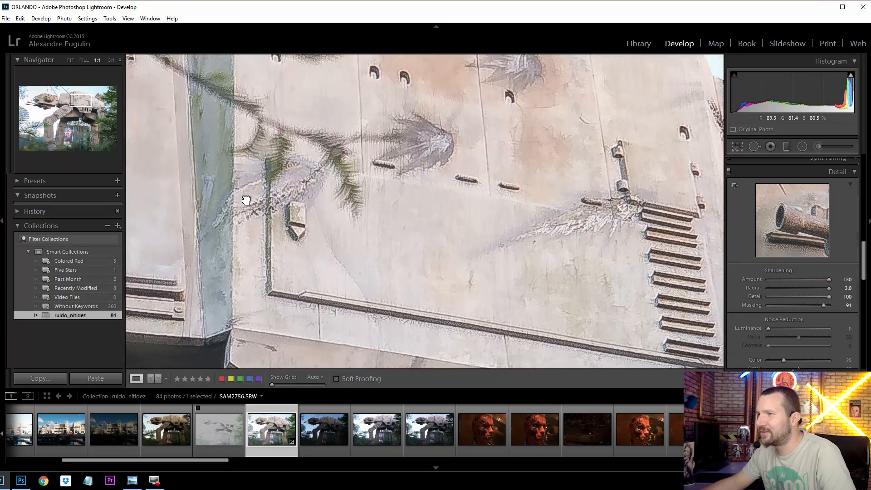
left_click_drag(247, 200, 448, 229)
left_click_drag(390, 173, 492, 250)
left_click_drag(304, 189, 607, 103)
left_click_drag(341, 224, 298, 184)
left_click(258, 181)
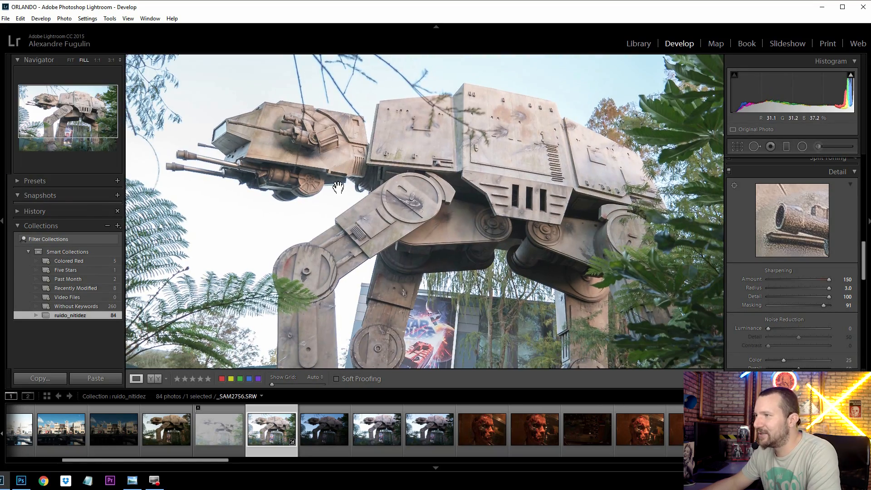
Step: Switch to the street photo _SAM2740.SRW with the stunt show billboard and set its Blacks to +100
key("Left")
key("Left")
key("Left")
key("Left")
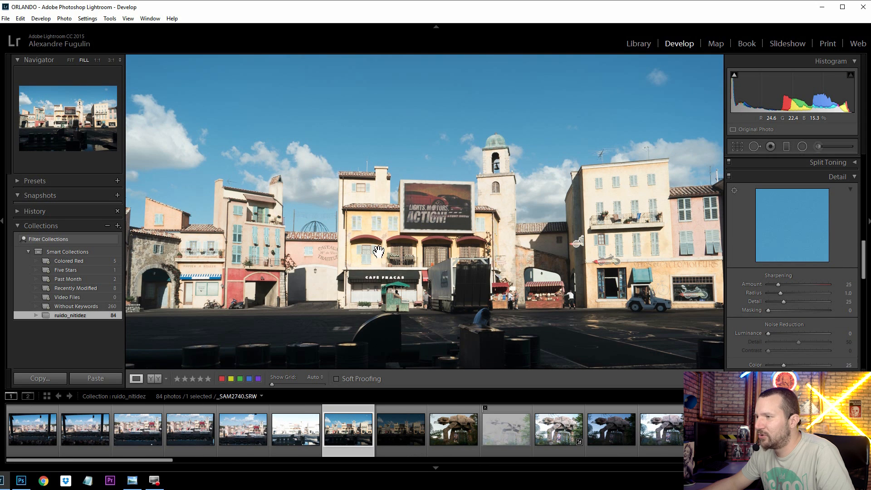
scroll(866, 265, "up", 10)
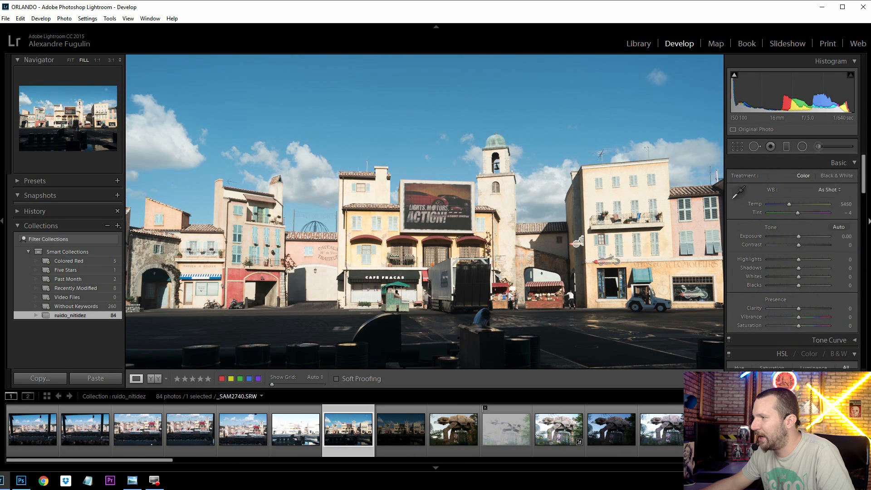
left_click_drag(799, 285, 842, 288)
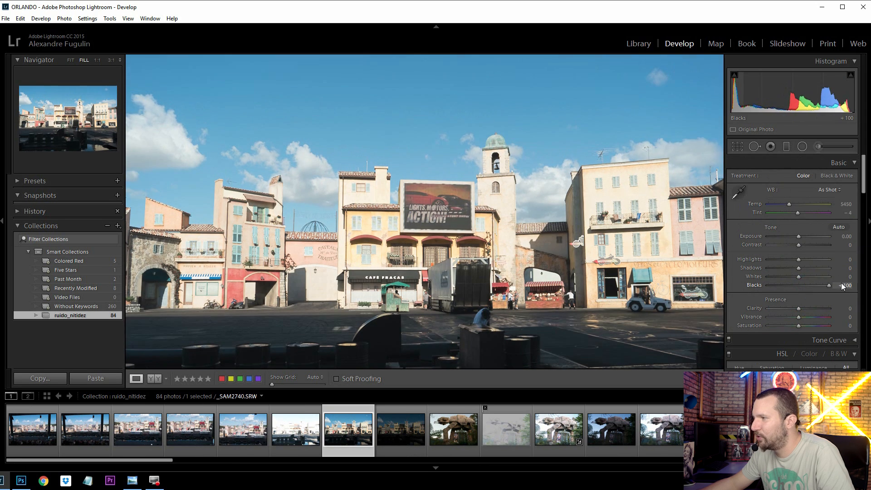
scroll(847, 279, "down", 10)
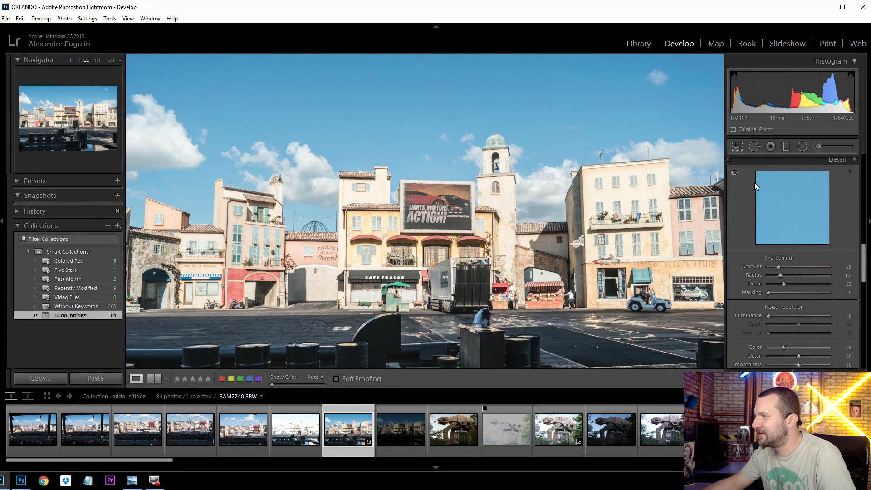
Step: Target the Detail preview on the bell tower and raise the sharpening Amount to 103
left_click(734, 173)
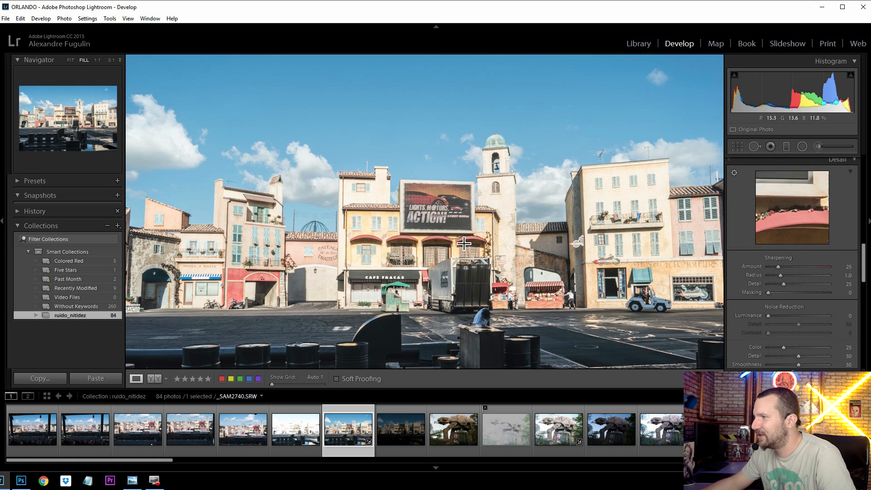
left_click(465, 152)
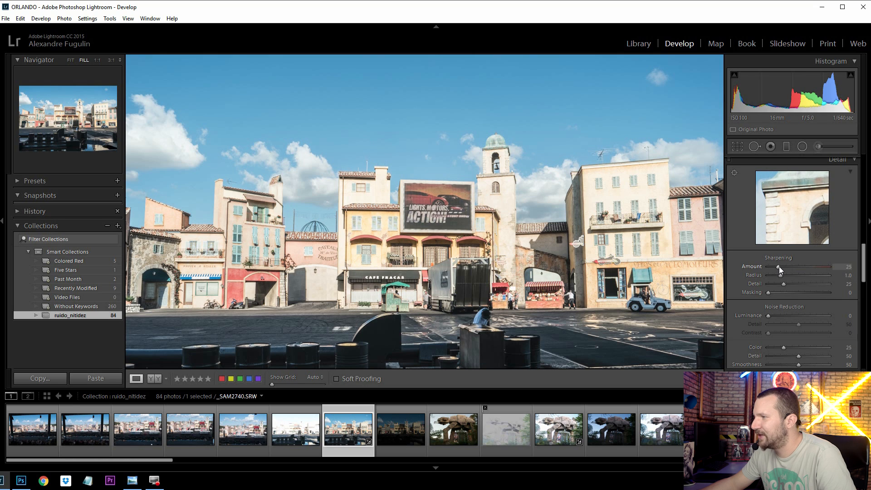
left_click_drag(785, 267, 795, 266)
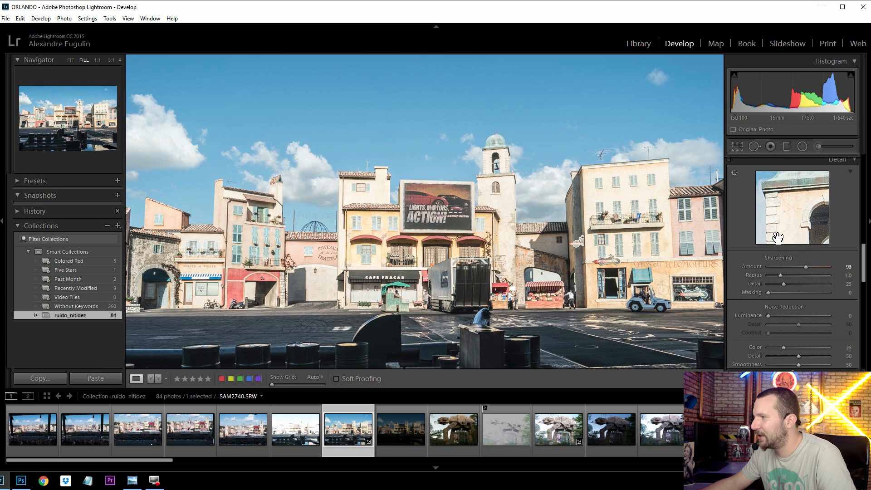
left_click(808, 265)
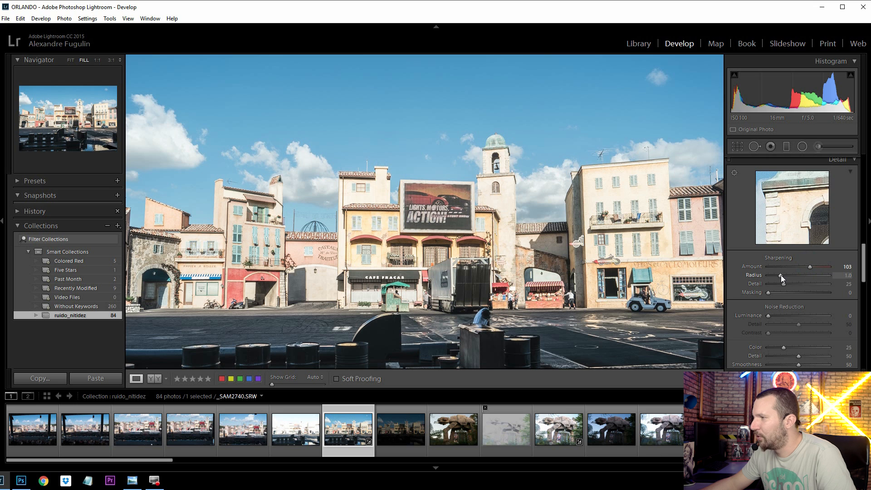
Step: Set the sharpening Radius to 1.7 and Detail to 56, and inspect the sky and rooftops for noise at 1:1
left_click_drag(779, 275, 801, 284)
mouse_move(457, 185)
left_mouse_down()
mouse_move(354, 289)
mouse_move(383, 295)
mouse_move(420, 208)
mouse_move(387, 235)
mouse_move(344, 241)
mouse_move(382, 213)
mouse_move(404, 297)
left_mouse_up()
left_click_drag(363, 206, 379, 294)
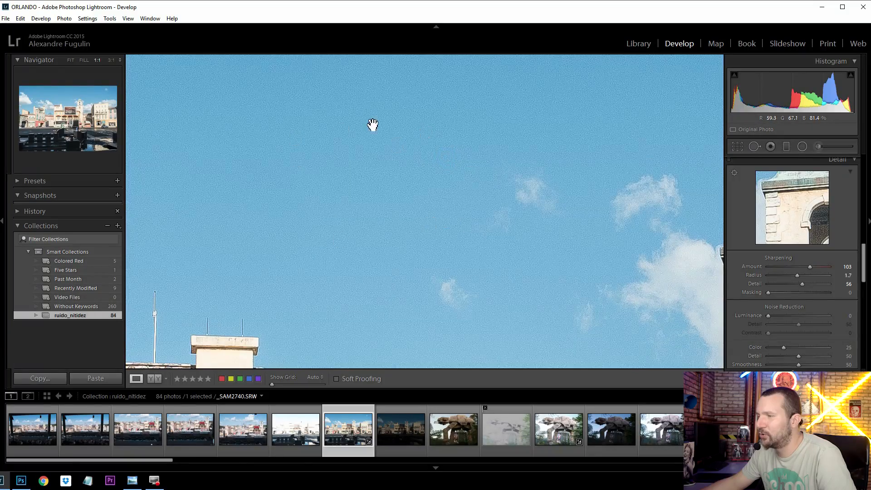
left_click_drag(422, 245, 357, 213)
left_click_drag(342, 182, 397, 270)
mouse_move(398, 229)
left_mouse_down()
mouse_move(399, 175)
mouse_move(441, 264)
left_mouse_up()
mouse_move(287, 206)
left_mouse_down()
mouse_move(311, 195)
mouse_move(384, 111)
left_mouse_up()
mouse_move(321, 239)
left_mouse_down()
mouse_move(501, 154)
mouse_move(523, 118)
left_mouse_up()
left_click_drag(446, 255, 390, 204)
left_click_drag(455, 200, 419, 276)
left_click_drag(517, 132, 447, 180)
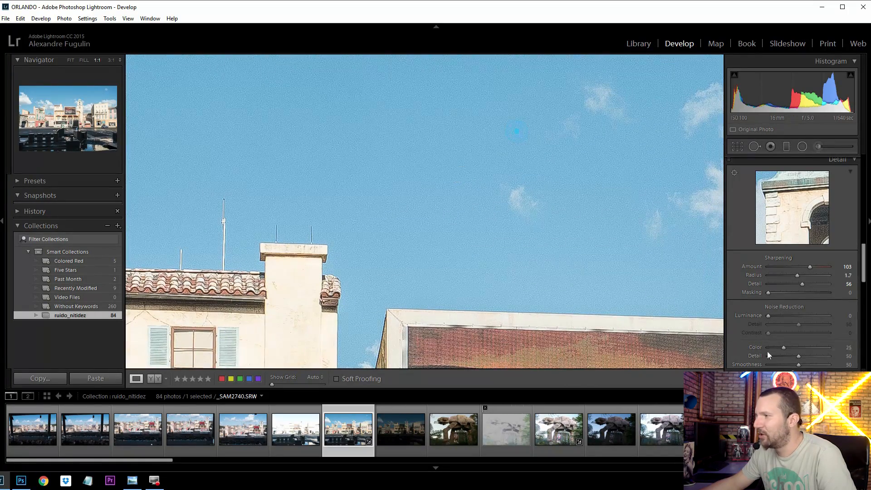
Step: Raise the sharpening Masking to 31 and check the bell tower, sky and billboard at 1:1
left_click_drag(768, 291, 787, 295)
left_click_drag(393, 175, 298, 157)
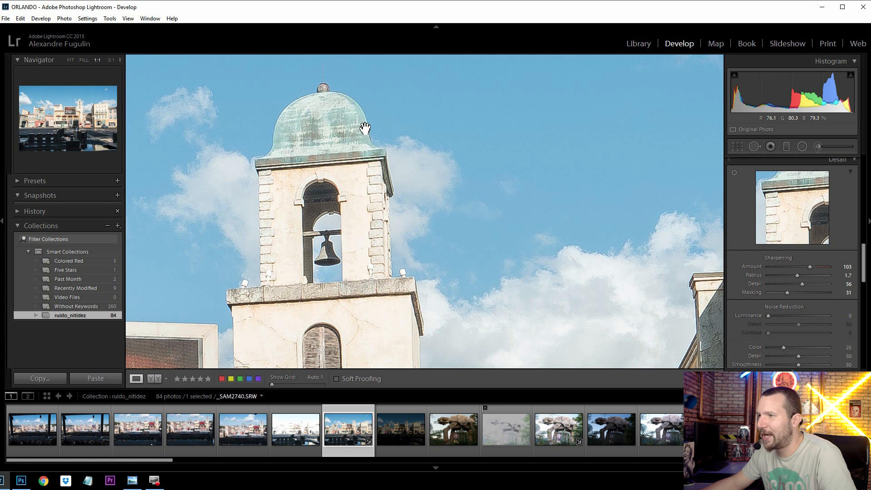
left_click_drag(344, 249, 371, 256)
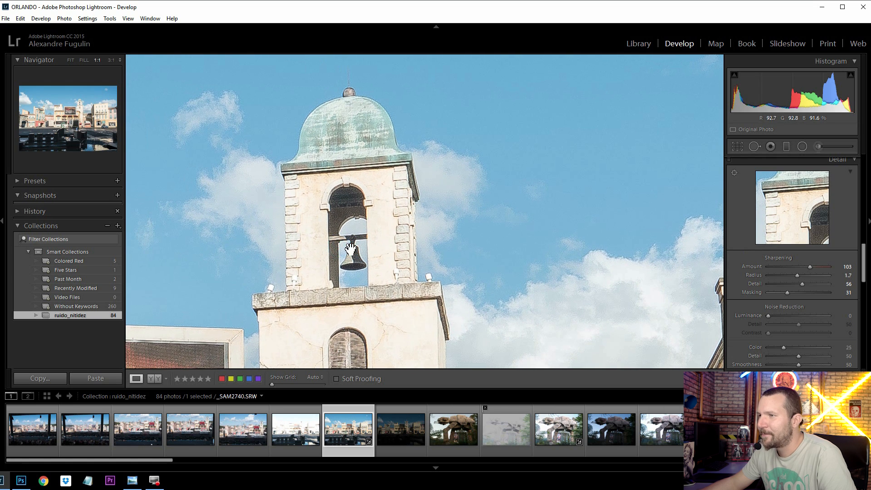
left_click_drag(316, 262, 454, 191)
left_click_drag(383, 275, 538, 244)
left_click_drag(454, 281, 502, 212)
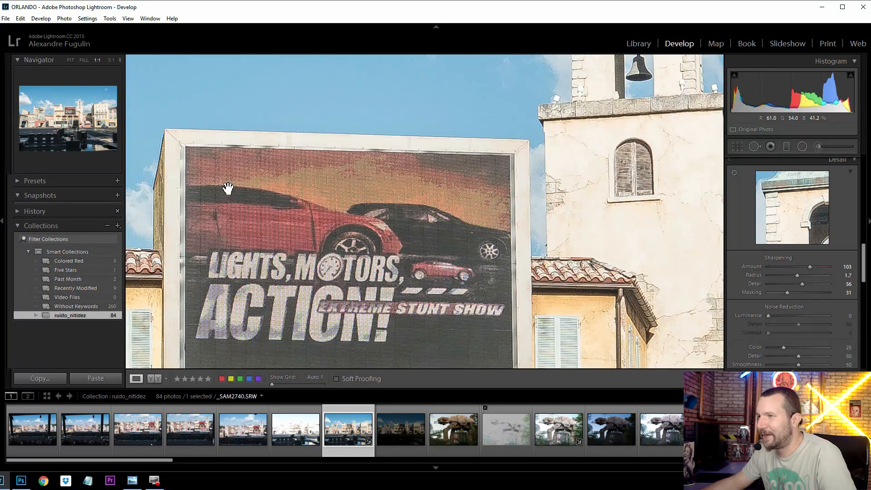
left_click_drag(404, 246, 469, 211)
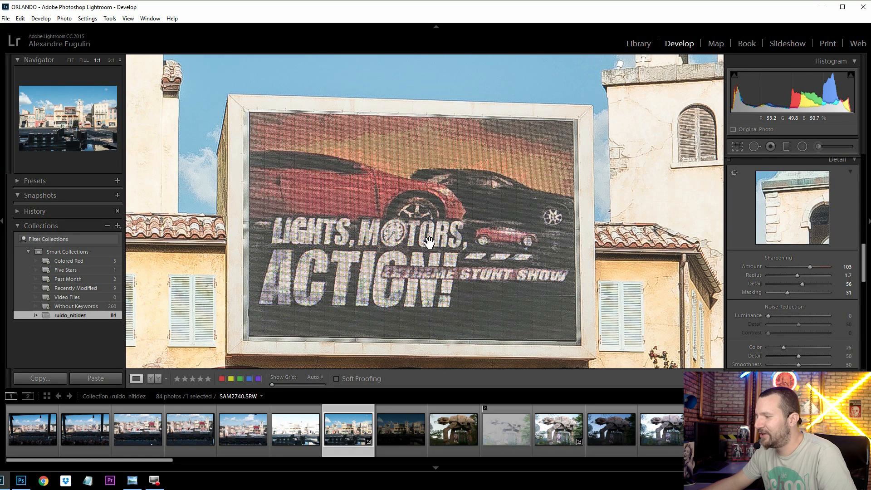
left_click(430, 140)
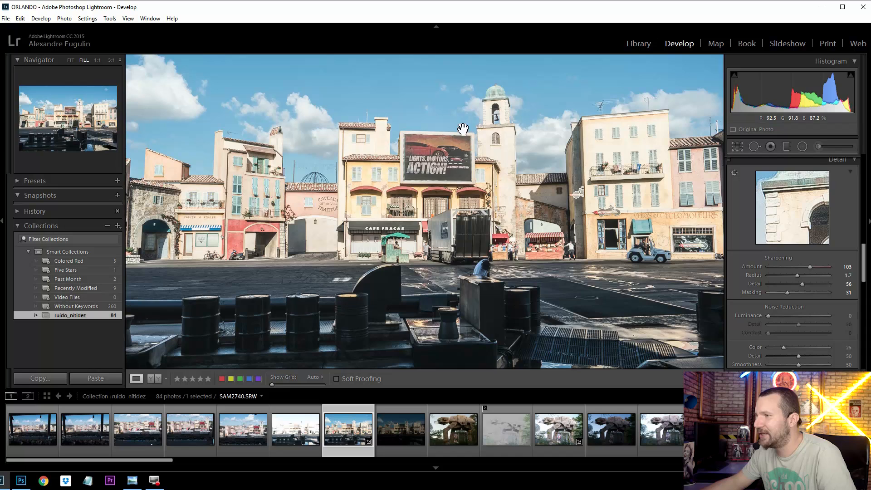
Step: Reduce the sharpening Detail to 44 and Radius to 1.6 while viewing the bell tower at 1:1
left_click_drag(480, 144, 481, 87)
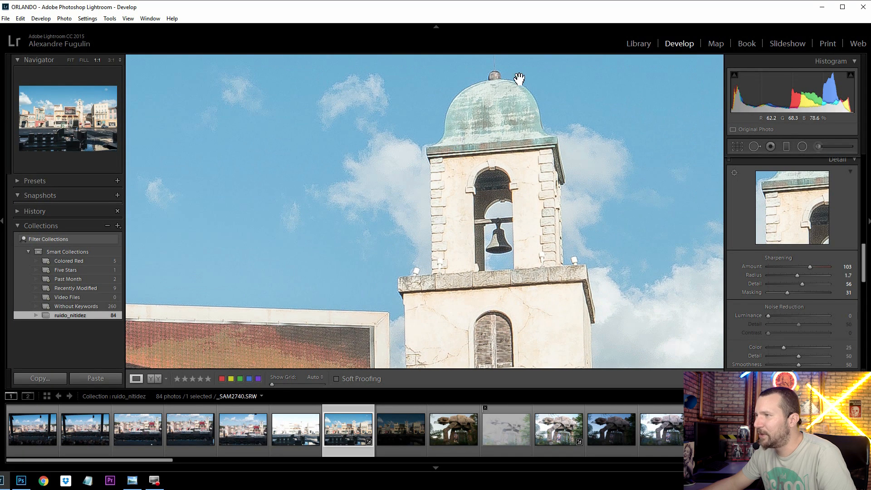
left_click(800, 285)
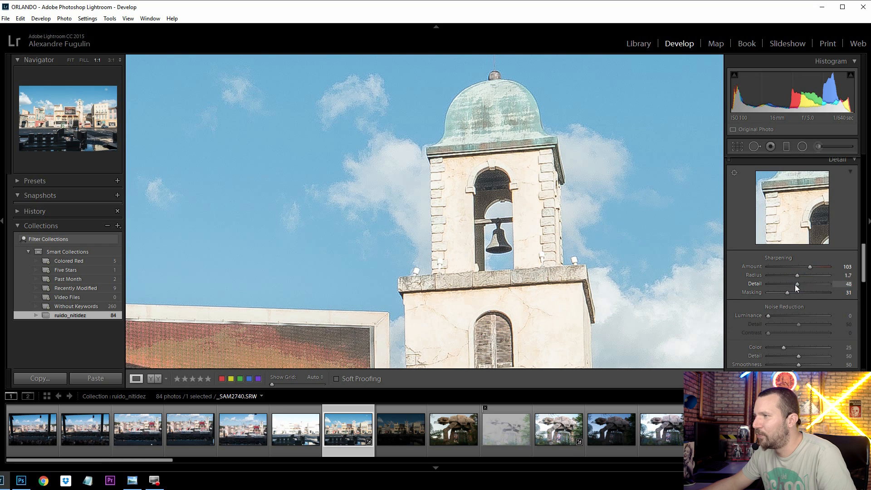
left_click_drag(792, 284, 793, 285)
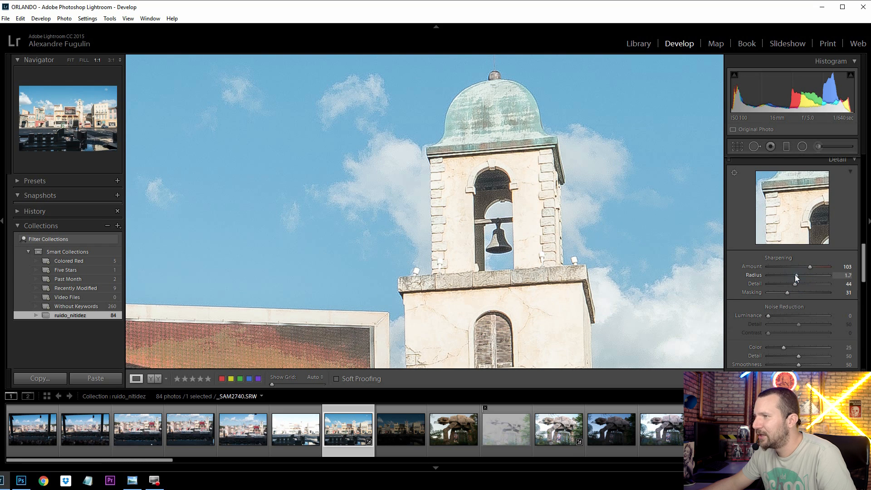
left_click(490, 90)
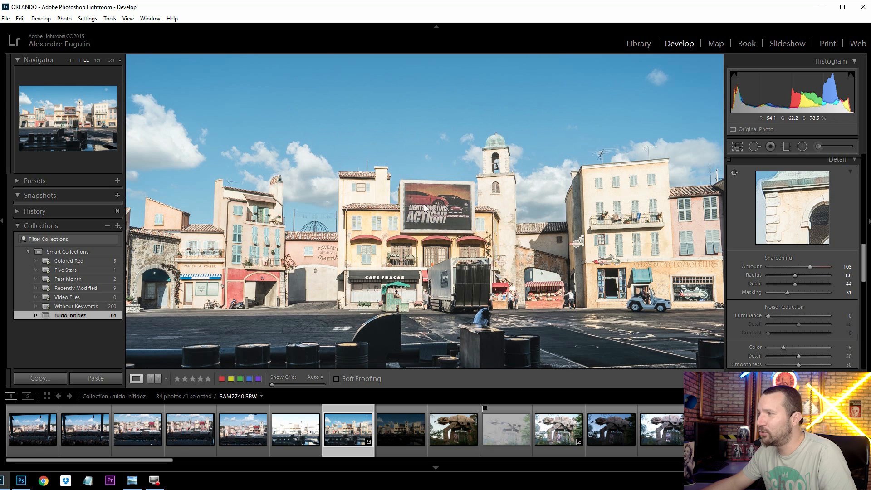
Step: Raise the street photo's sharpening Masking to 43 and bring the Noise Reduction settings into view
mouse_move(785, 293)
left_mouse_down()
mouse_move(806, 293)
mouse_move(792, 292)
left_mouse_up()
left_click_drag(864, 276, 862, 277)
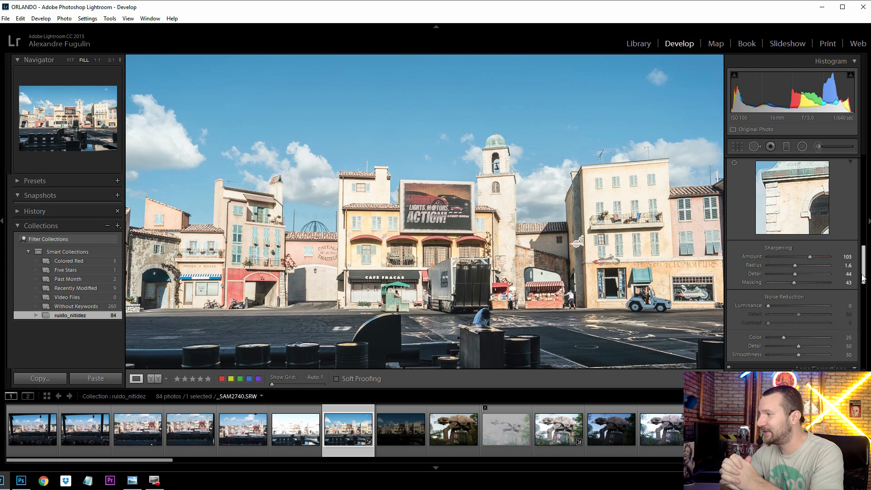
left_click_drag(862, 279, 864, 280)
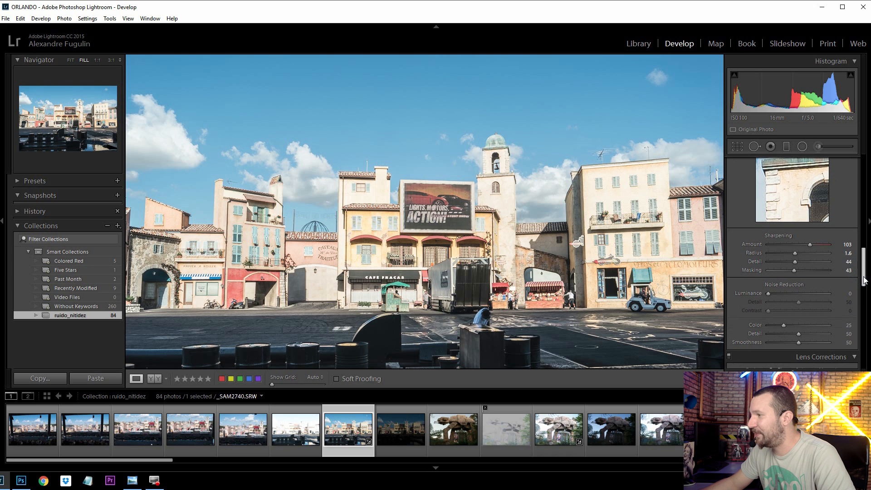